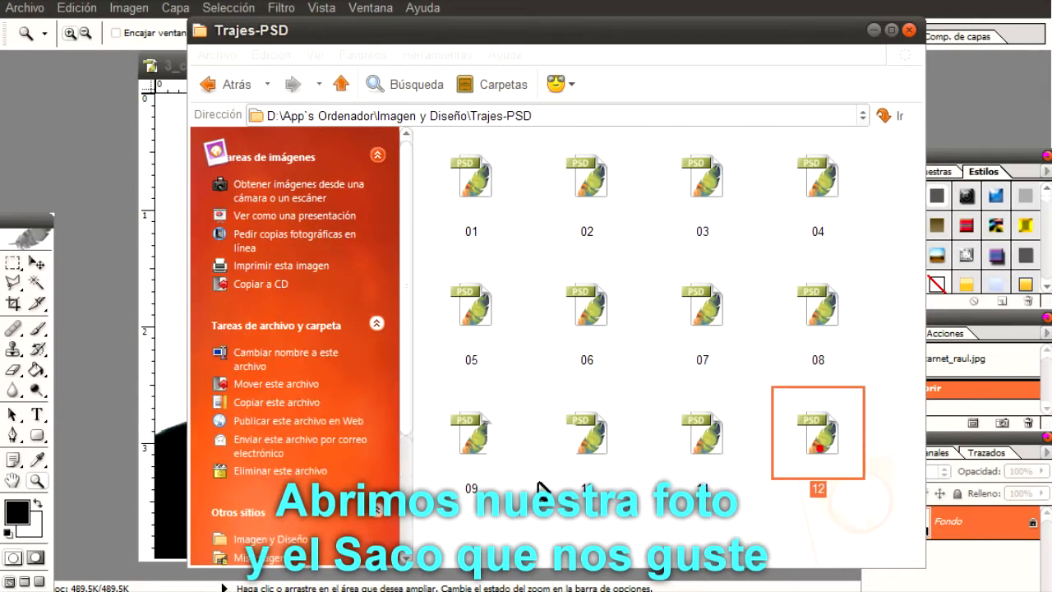
# - Open 12.psd from the Trajes-PSD folder and copy its suit layer into the portrait photo
pyautogui.moveTo(380, 69); pyautogui.dragTo(562, 69)
pyautogui.click(195, 75)
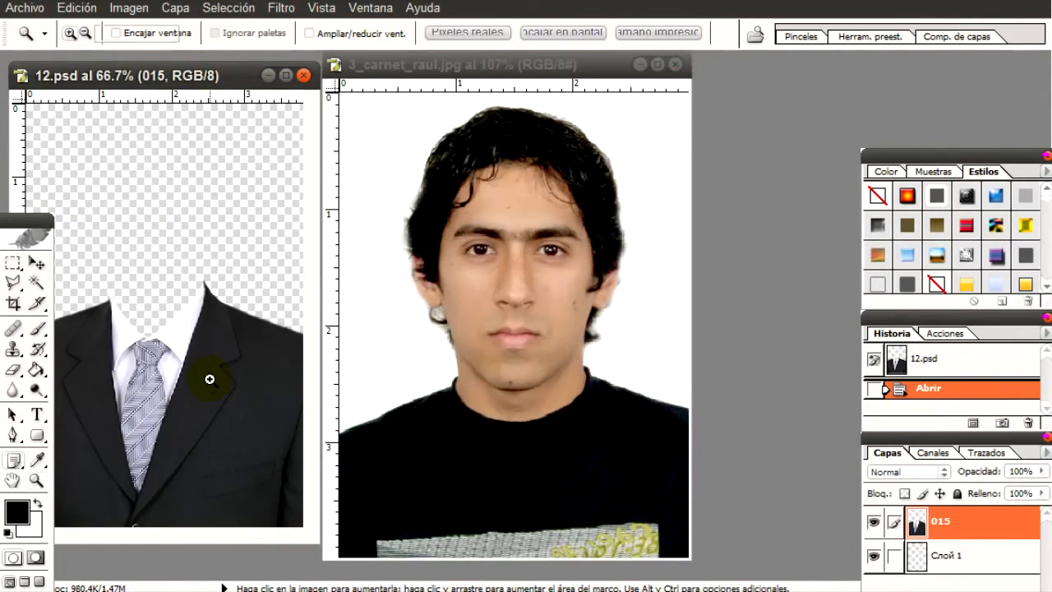
pyautogui.press('b')
pyautogui.moveTo(189, 417)
pyautogui.mouseDown()
pyautogui.moveTo(538, 390)
pyautogui.moveTo(532, 419)
pyautogui.mouseUp()
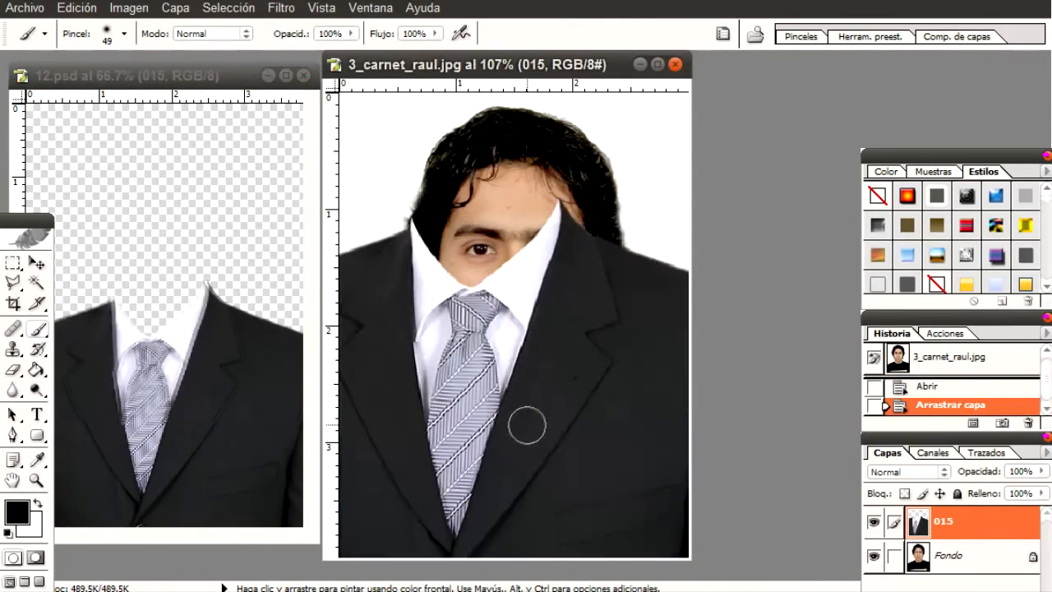
# - Minimize the 12.psd document and use Free Transform to move the suit layer down so its collar sits below the chin
pyautogui.click(268, 75)
pyautogui.moveTo(402, 69); pyautogui.dragTo(383, 76)
pyautogui.hotkey('ctrl', '0')
pyautogui.hotkey('ctrl', '-')
pyautogui.hotkey('ctrl', '+')
pyautogui.hotkey('ctrl', '-')
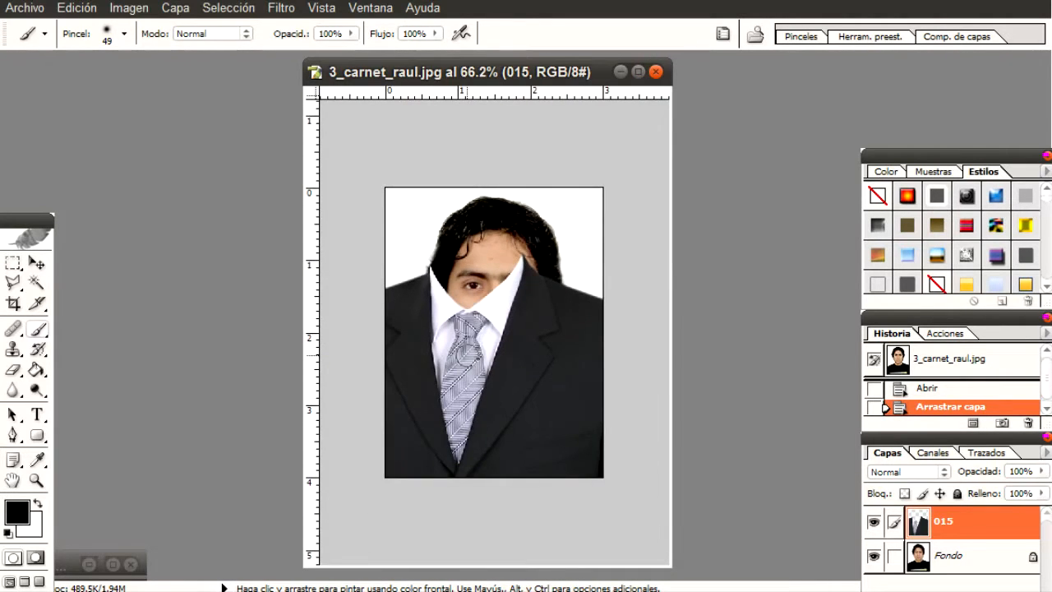
pyautogui.hotkey('ctrl', '-')
pyautogui.hotkey('ctrl', 't')
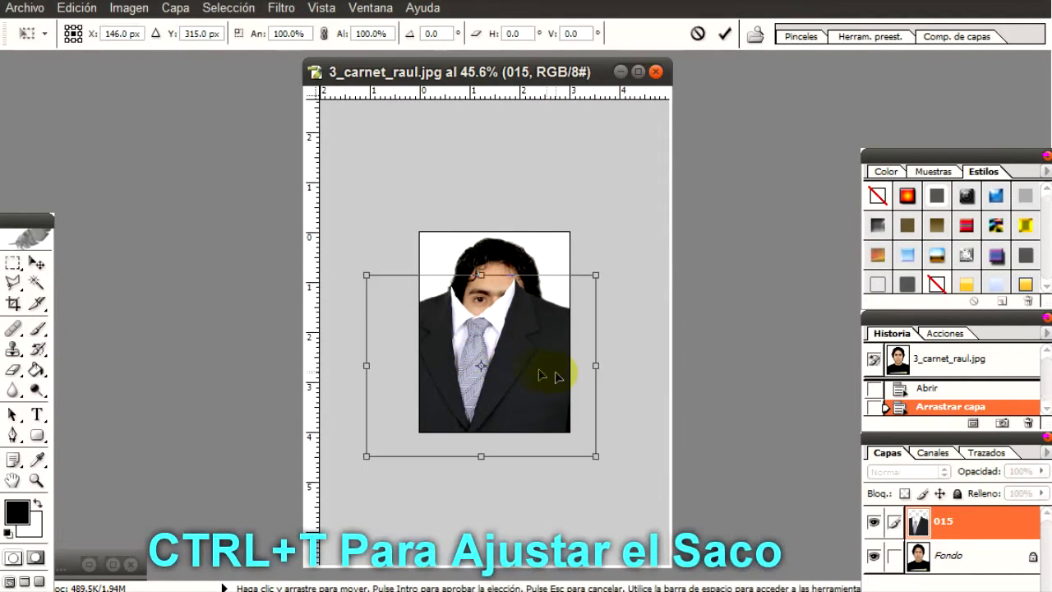
pyautogui.moveTo(528, 388); pyautogui.dragTo(541, 458)
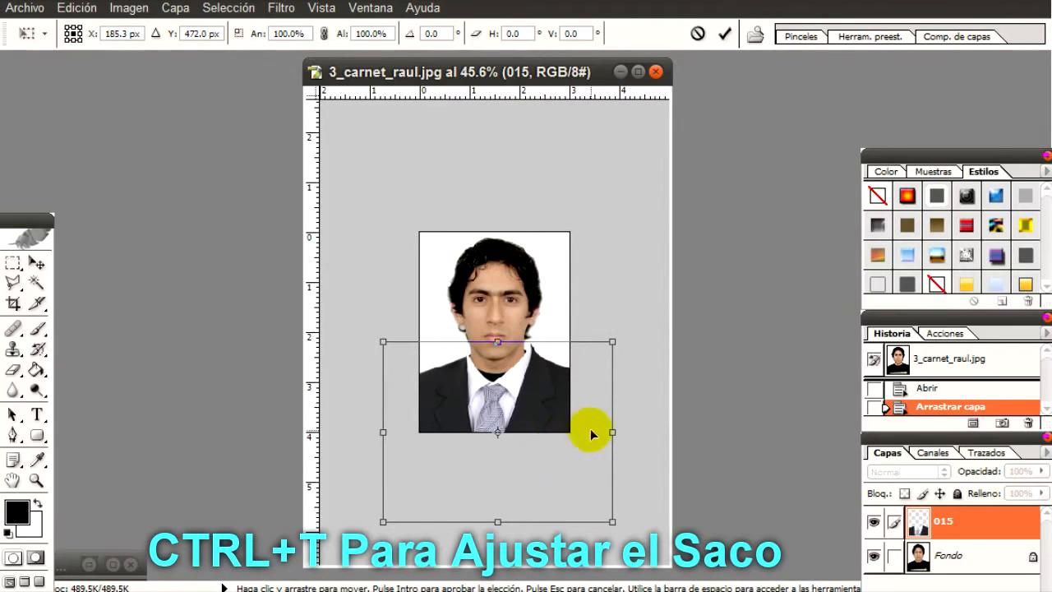
# - Scale the suit to about 94% width and 96.9% height to fit the neck, and apply the transformation
pyautogui.moveTo(612, 434); pyautogui.dragTo(605, 437)
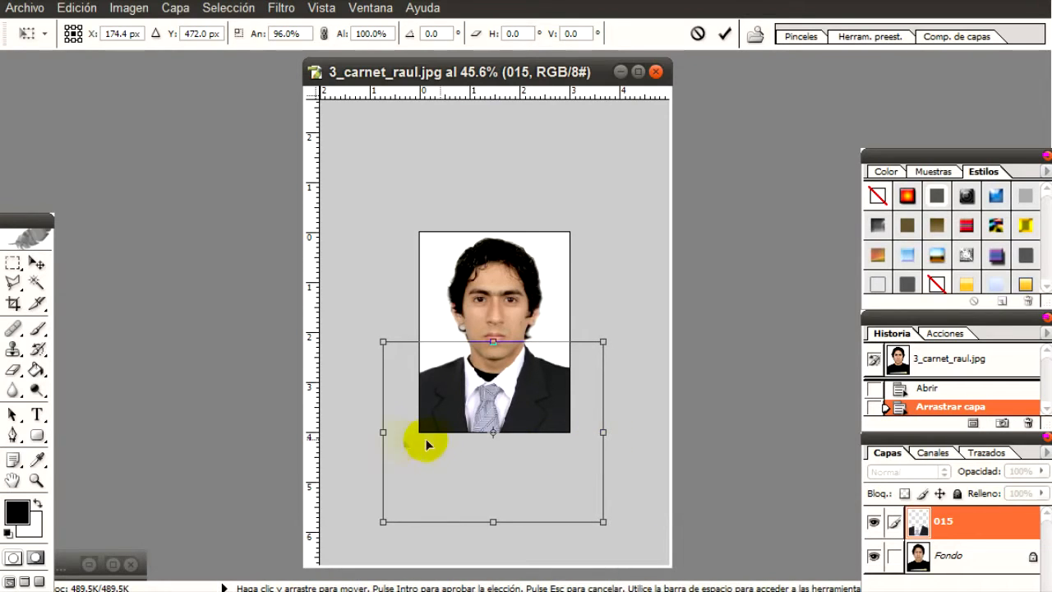
pyautogui.moveTo(384, 434); pyautogui.dragTo(387, 433)
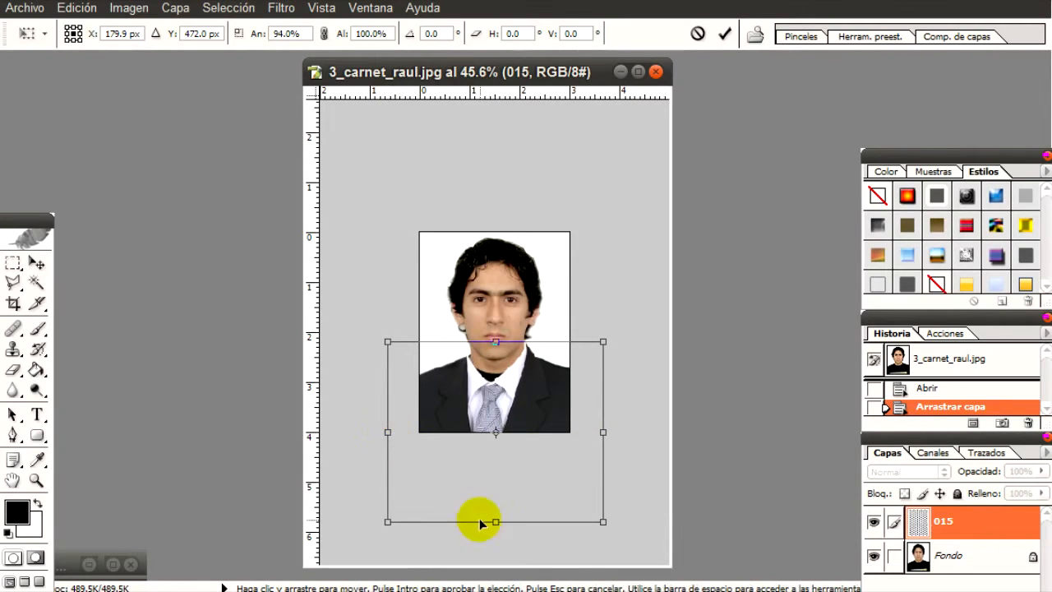
pyautogui.moveTo(496, 522); pyautogui.dragTo(501, 517)
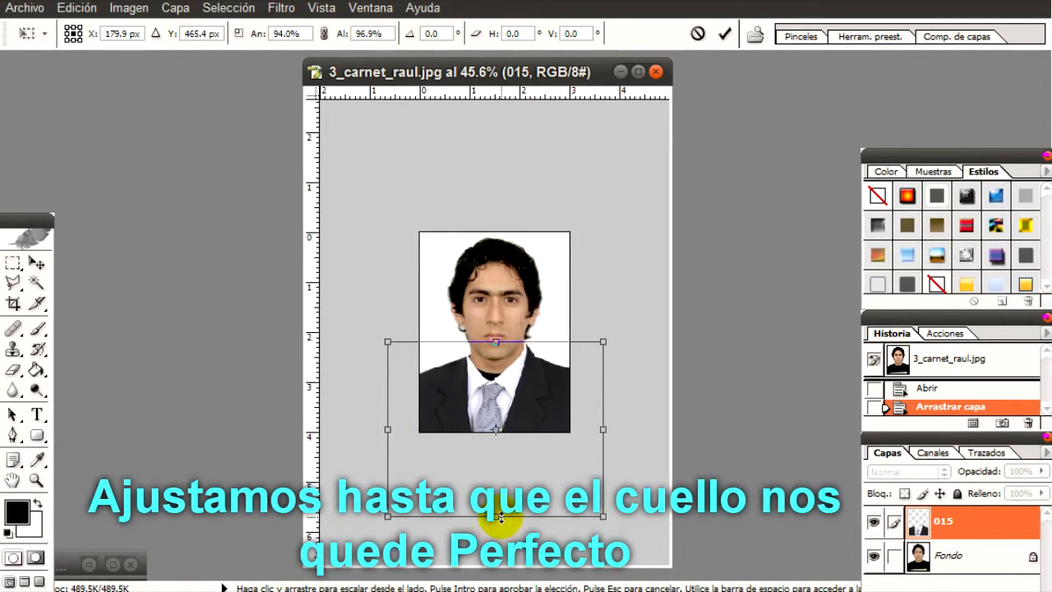
pyautogui.press('b')
pyautogui.click(543, 439)
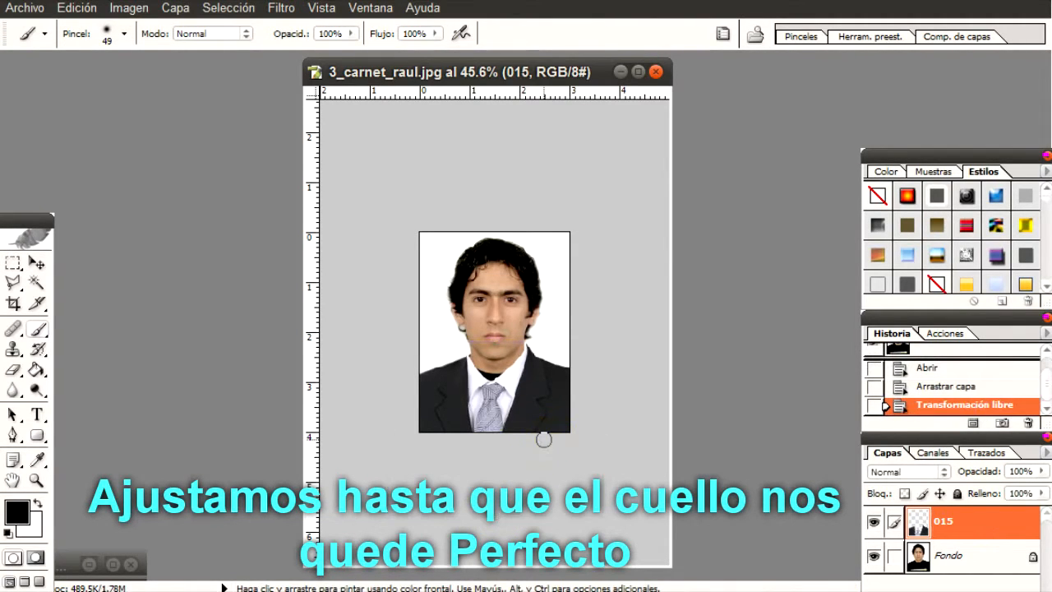
# - Move the suit layer slightly down so the collar sits lower on the neck
pyautogui.press('z')
pyautogui.rightClick(509, 378)
pyautogui.click(544, 413)
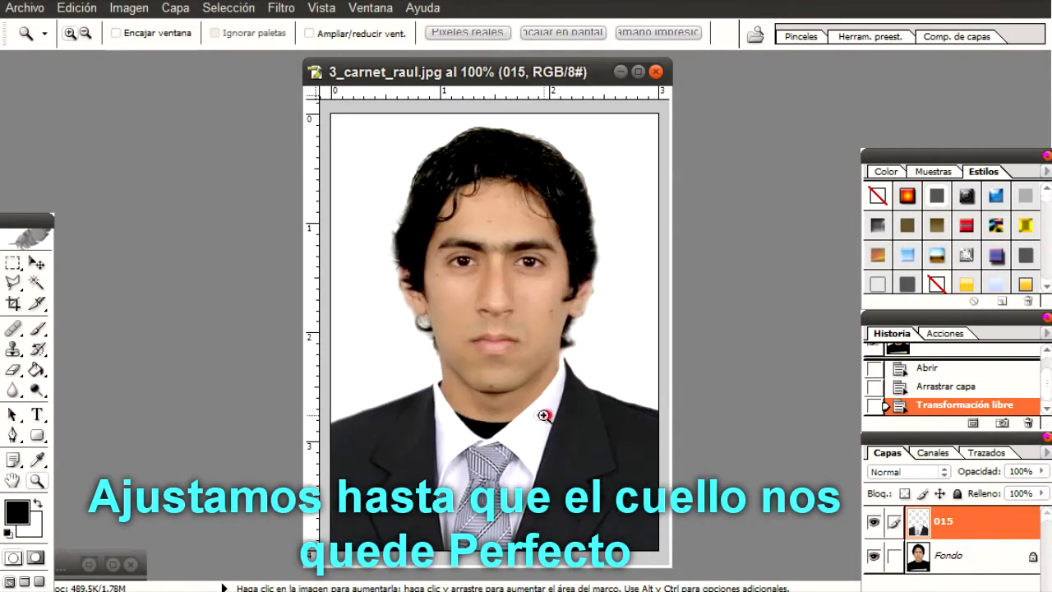
pyautogui.press('b')
pyautogui.moveTo(547, 404); pyautogui.dragTo(549, 416)
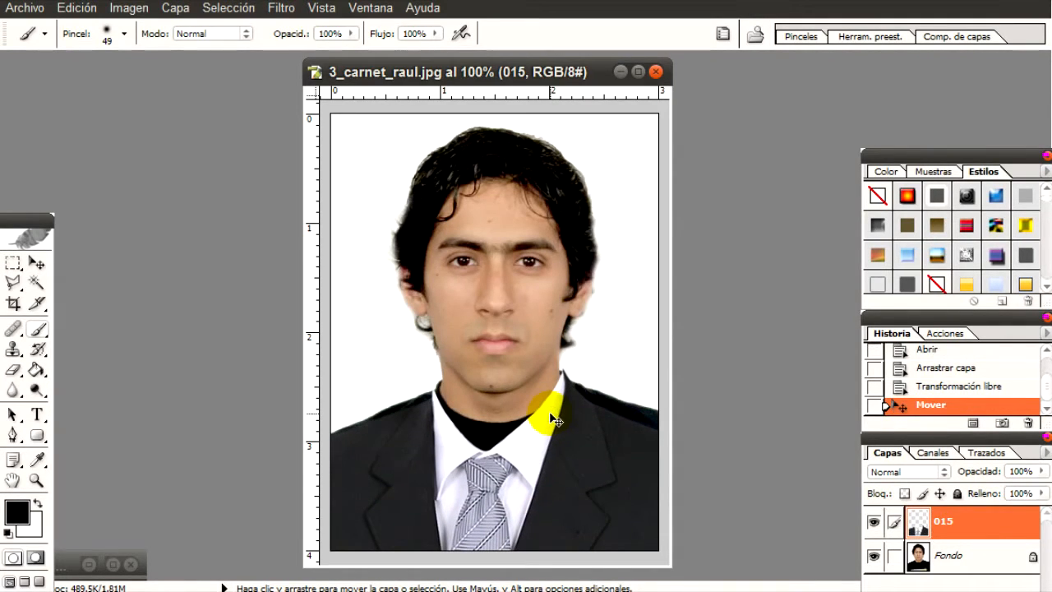
# - Nudge the suit layer a few pixels left and slightly up to align the collar with the neck
pyautogui.hotkey('ctrl', 'Left')
pyautogui.hotkey('ctrl', 'Left')
pyautogui.hotkey('ctrl', 'Left')
pyautogui.hotkey('ctrl', 'Left')
pyautogui.hotkey('ctrl', 'Left')
pyautogui.hotkey('ctrl', 'Left')
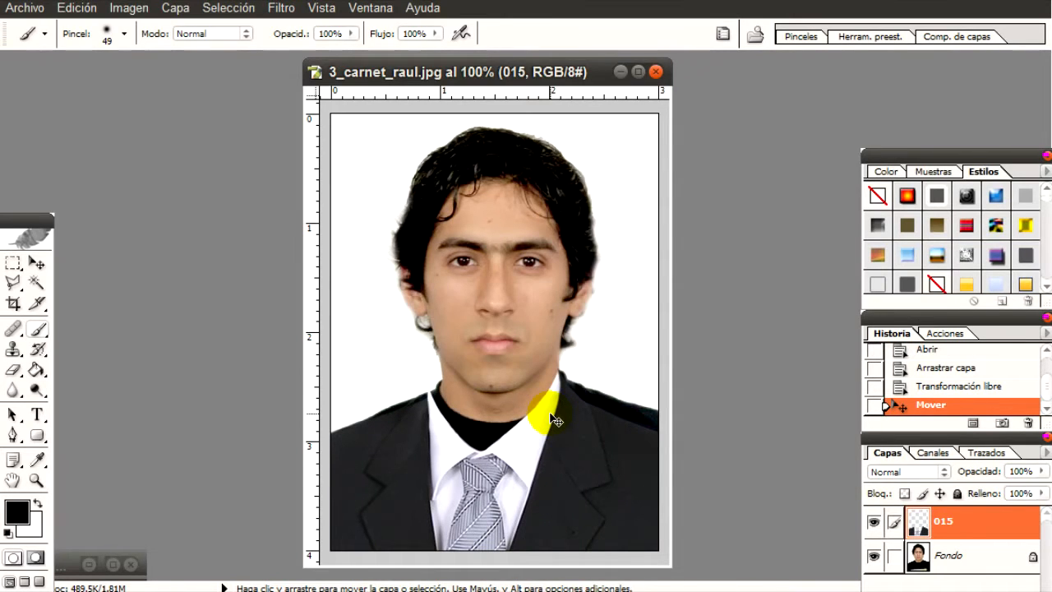
pyautogui.hotkey('ctrl', 'Right')
pyautogui.hotkey('ctrl', 'Right')
pyautogui.hotkey('ctrl', 'Up')
pyautogui.hotkey('ctrl', 'Up')
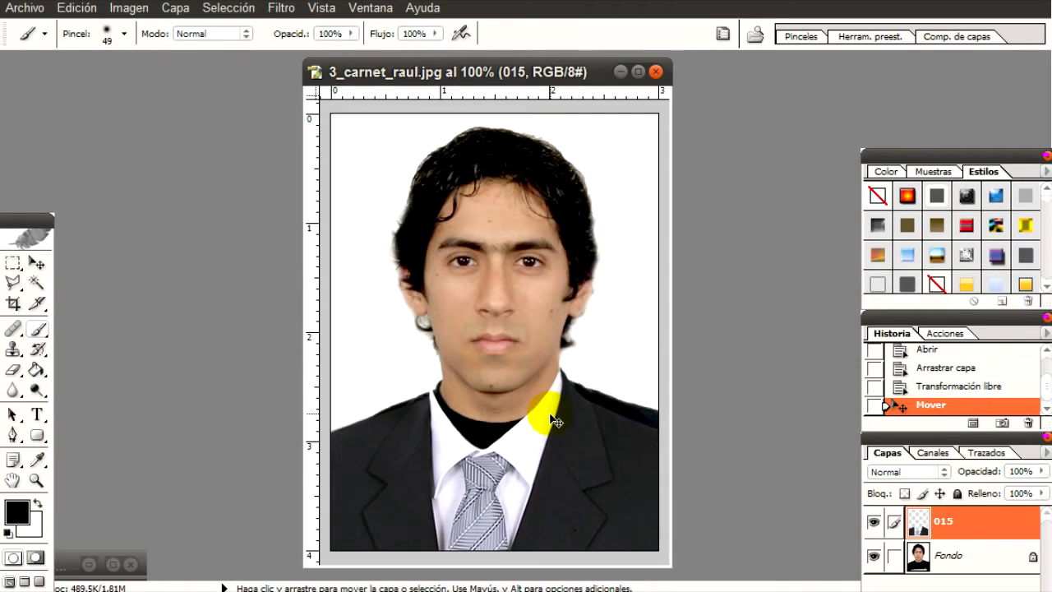
# - Narrow the suit from its left side to about 96.9% width with Free Transform and apply it
pyautogui.hotkey('ctrl', 't')
pyautogui.hotkey('ctrl', '0')
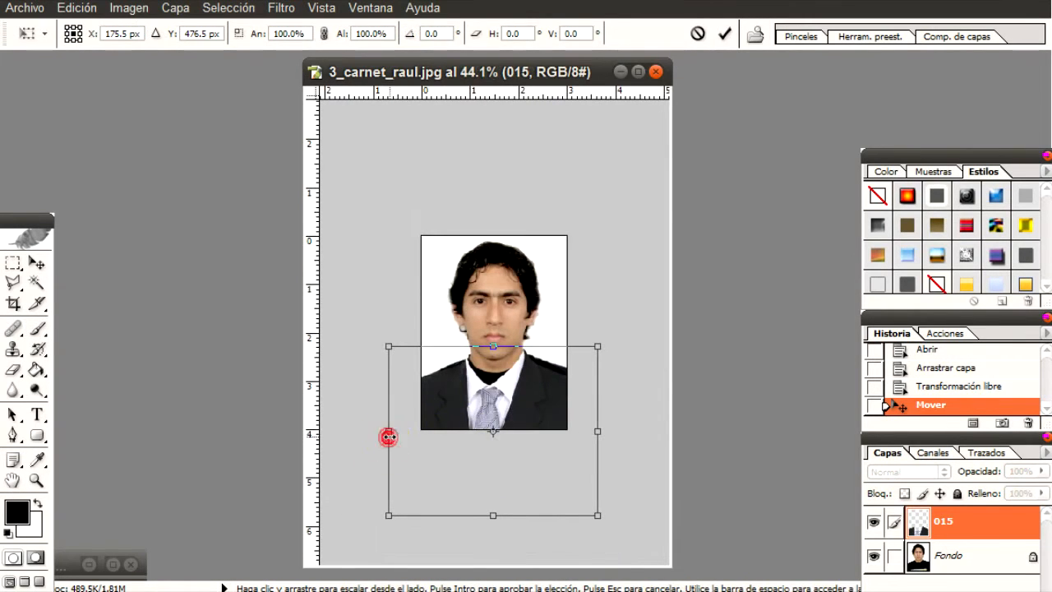
pyautogui.moveTo(388, 436); pyautogui.dragTo(393, 432)
pyautogui.hotkey('ctrl', '0')
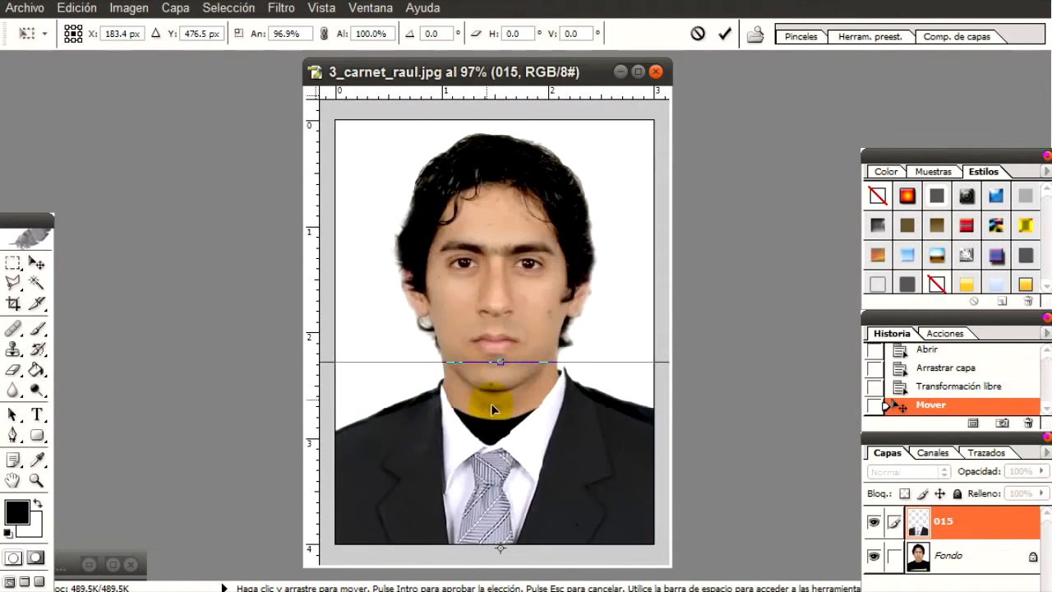
pyautogui.scroll(-3, 491, 431)
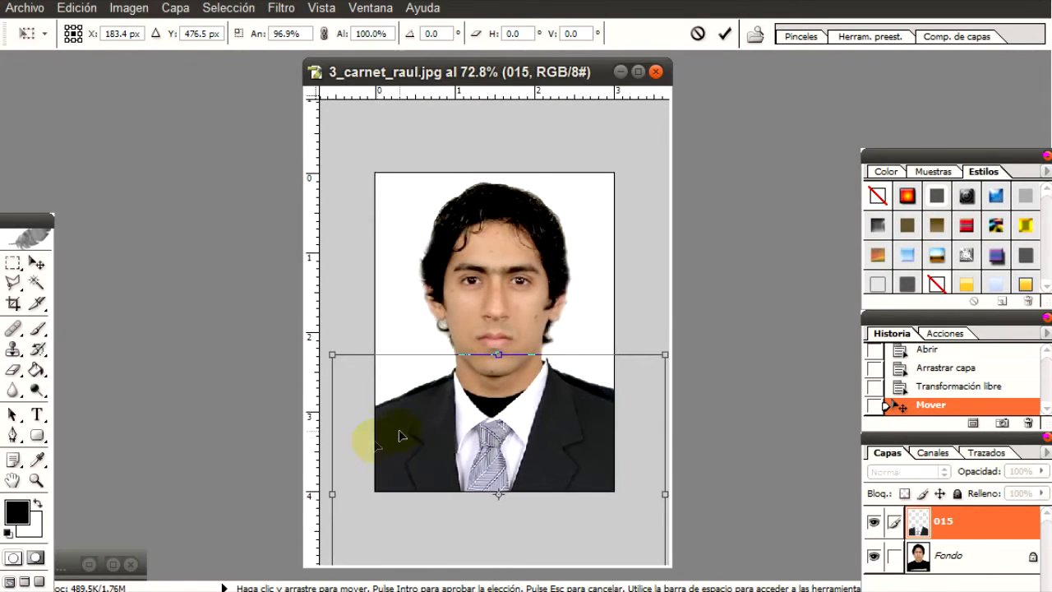
pyautogui.press('b')
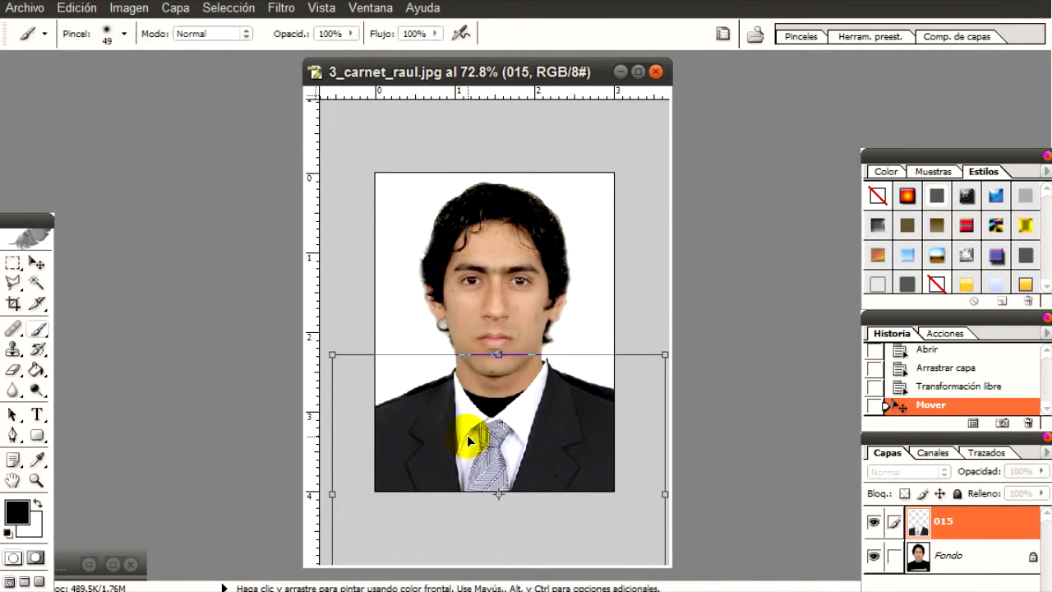
pyautogui.press('v')
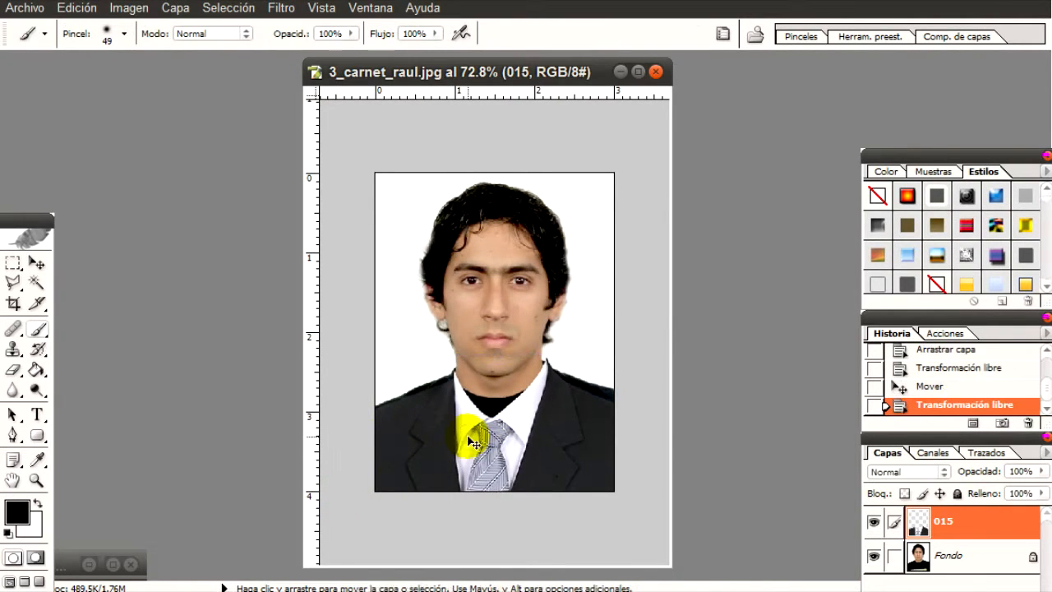
# - Narrow the suit from both sides to about 96.4% width with Free Transform and apply it
pyautogui.hotkey('ctrl', 't')
pyautogui.moveTo(663, 495); pyautogui.dragTo(656, 496)
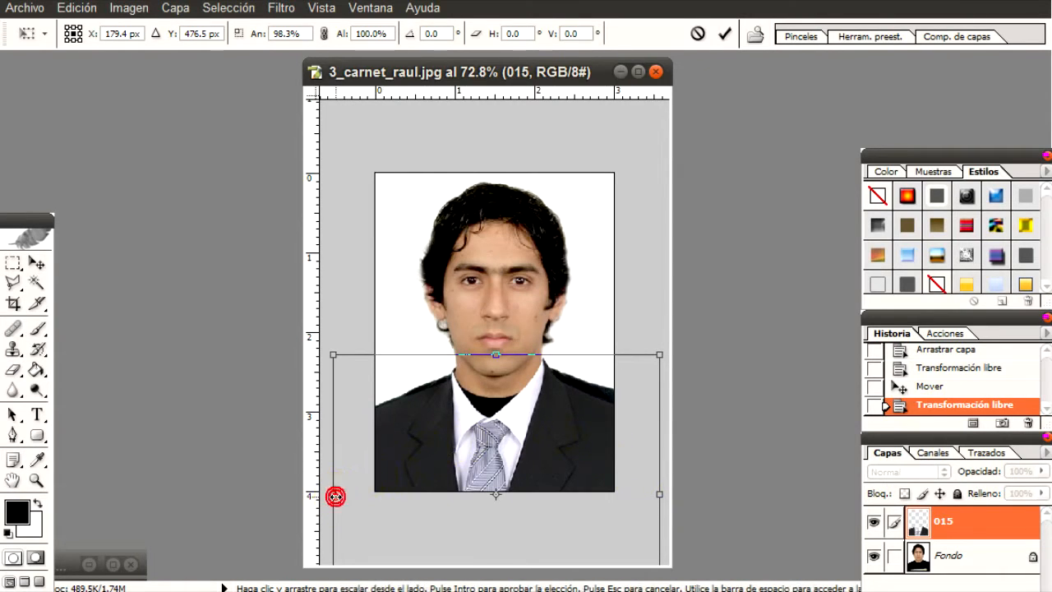
pyautogui.moveTo(337, 496); pyautogui.dragTo(337, 495)
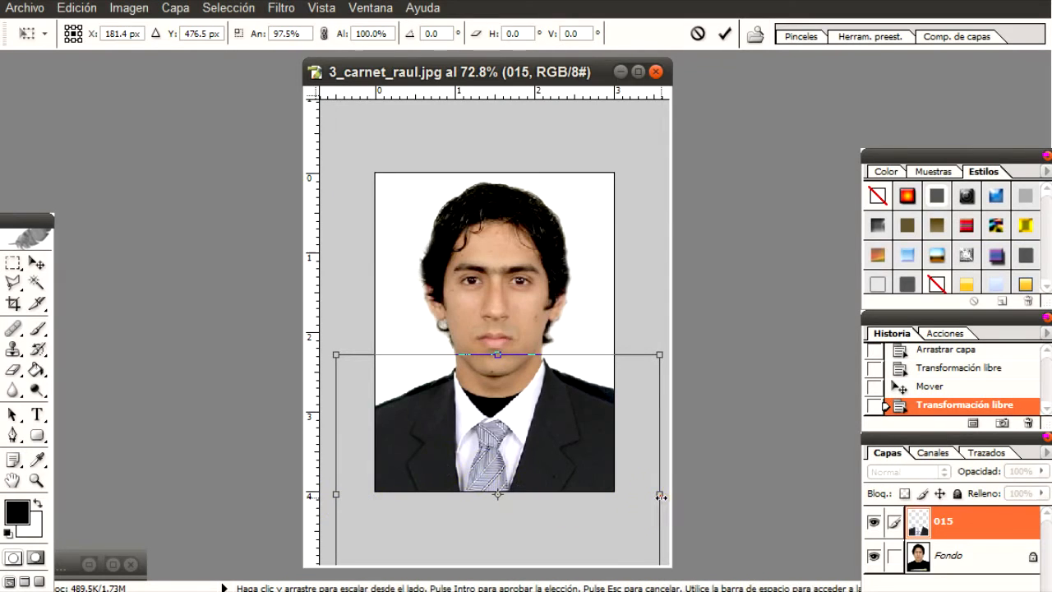
pyautogui.moveTo(658, 498); pyautogui.dragTo(656, 497)
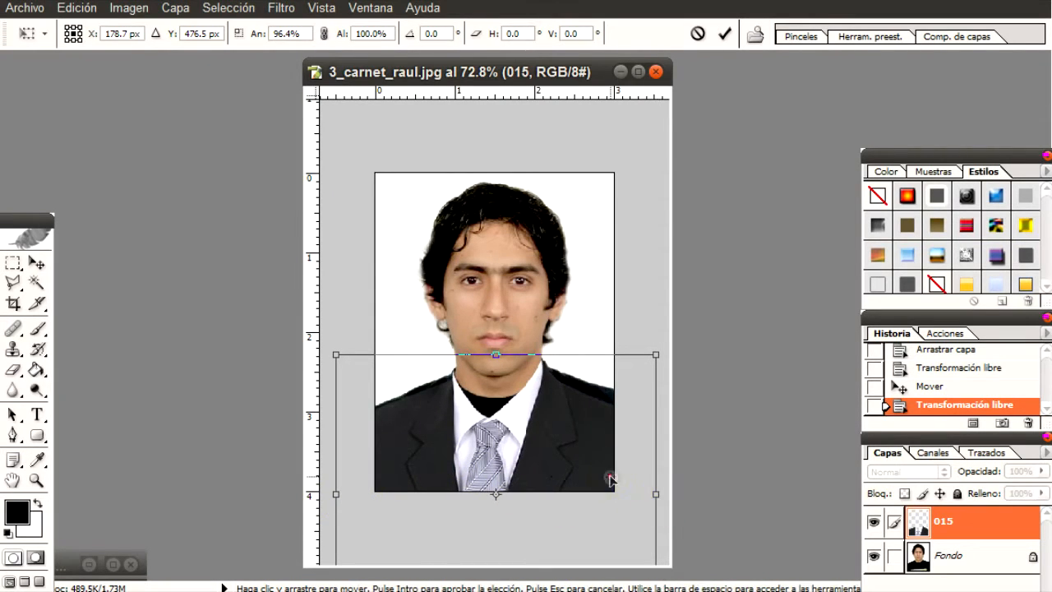
pyautogui.press('b')
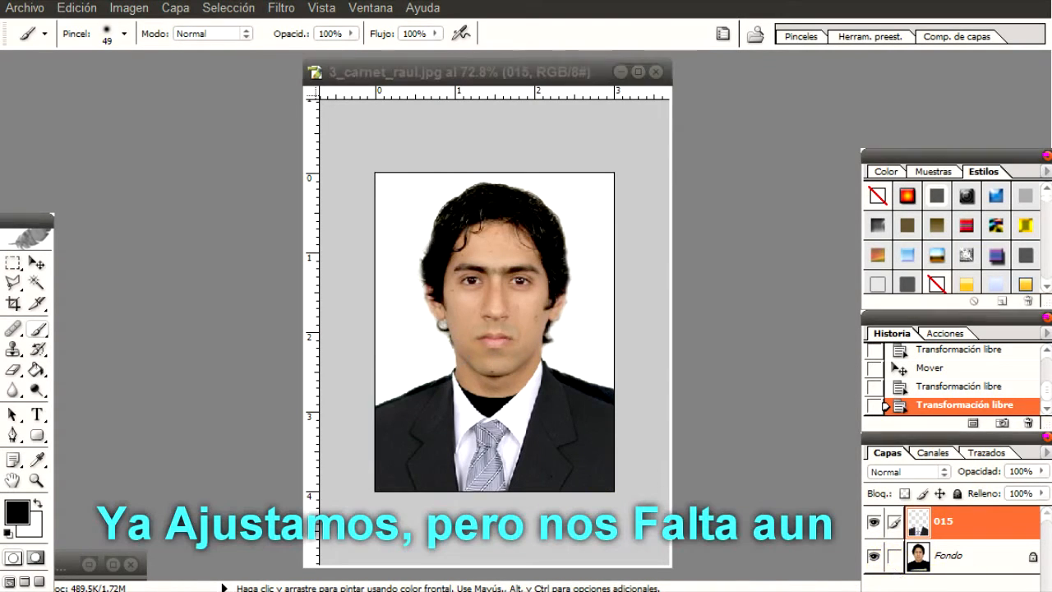
# - Hide and show layer 015 to compare the portrait with and without the suit
pyautogui.click(873, 524)
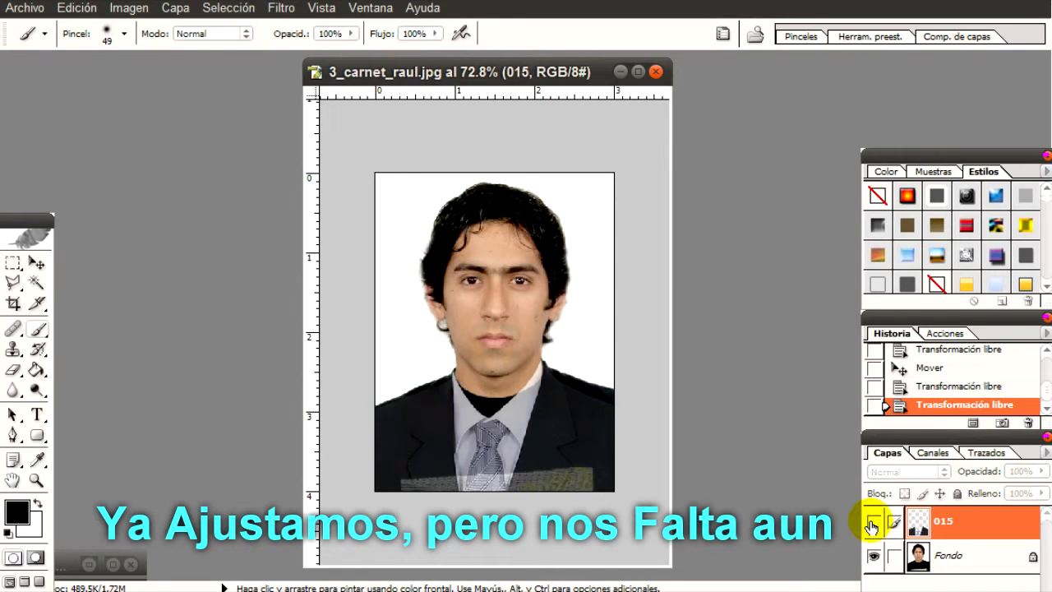
pyautogui.click(872, 523)
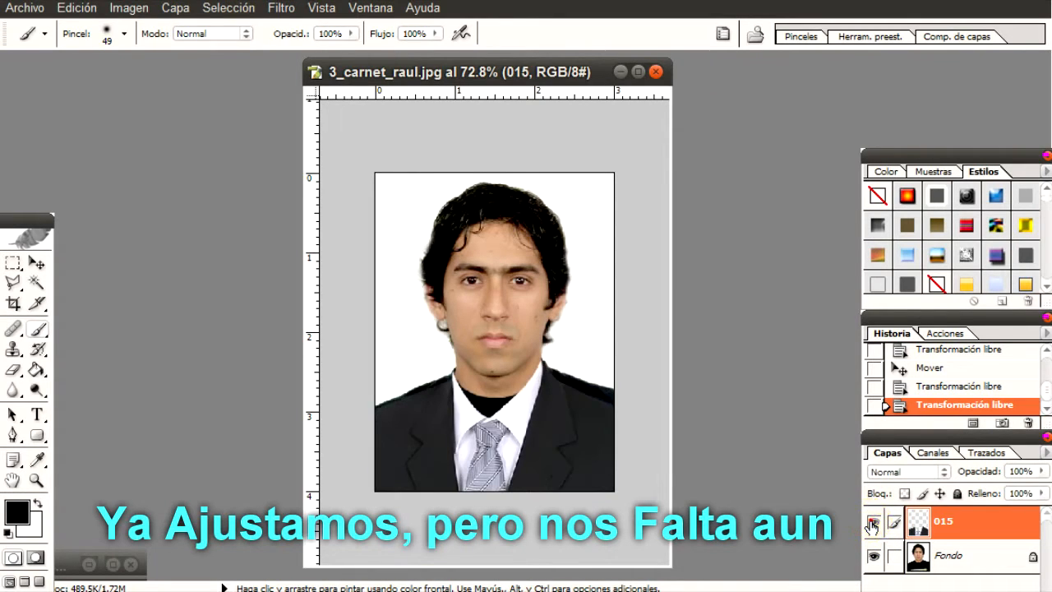
pyautogui.click(871, 523)
pyautogui.click(871, 524)
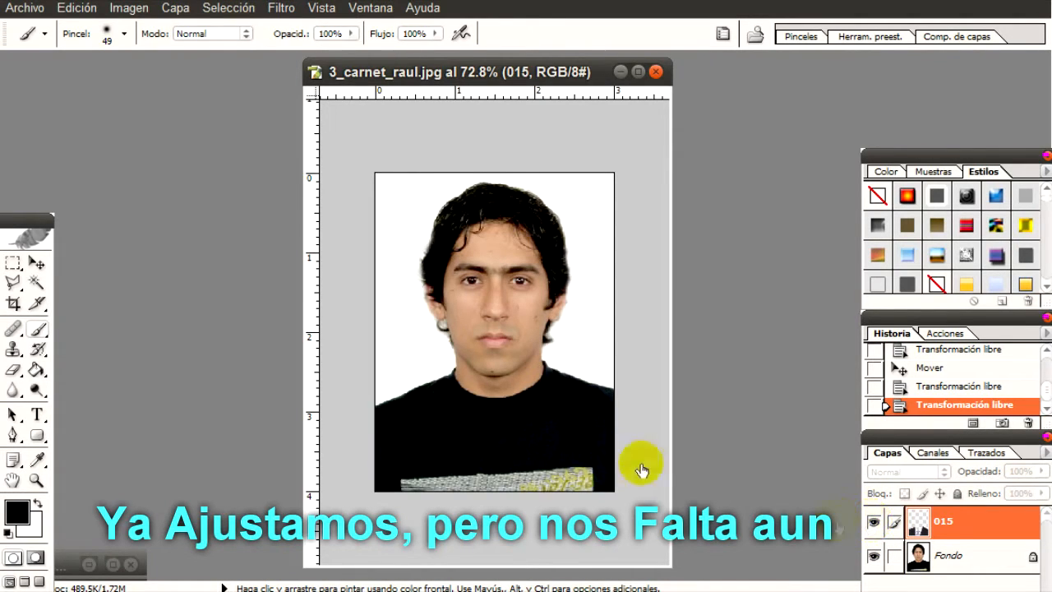
# - Start a Pen path with a straight segment from just outside the photo's right edge at the jacket shoulder to the neck above the collar
pyautogui.press('z')
pyautogui.moveTo(364, 317); pyautogui.dragTo(650, 464)
pyautogui.press('f')
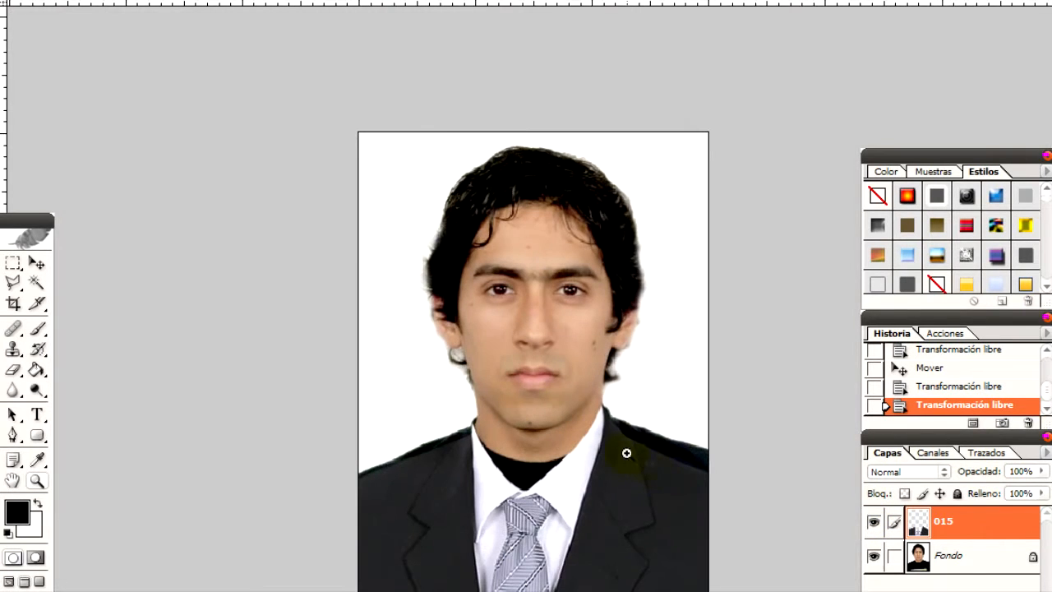
pyautogui.click(640, 486)
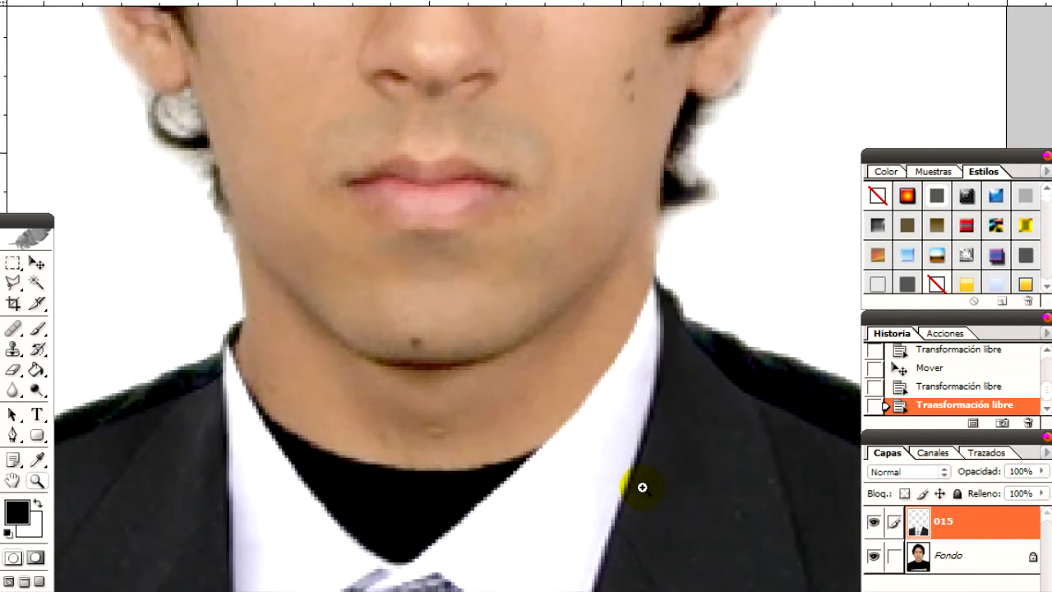
pyautogui.press('h')
pyautogui.moveTo(693, 441); pyautogui.dragTo(344, 460)
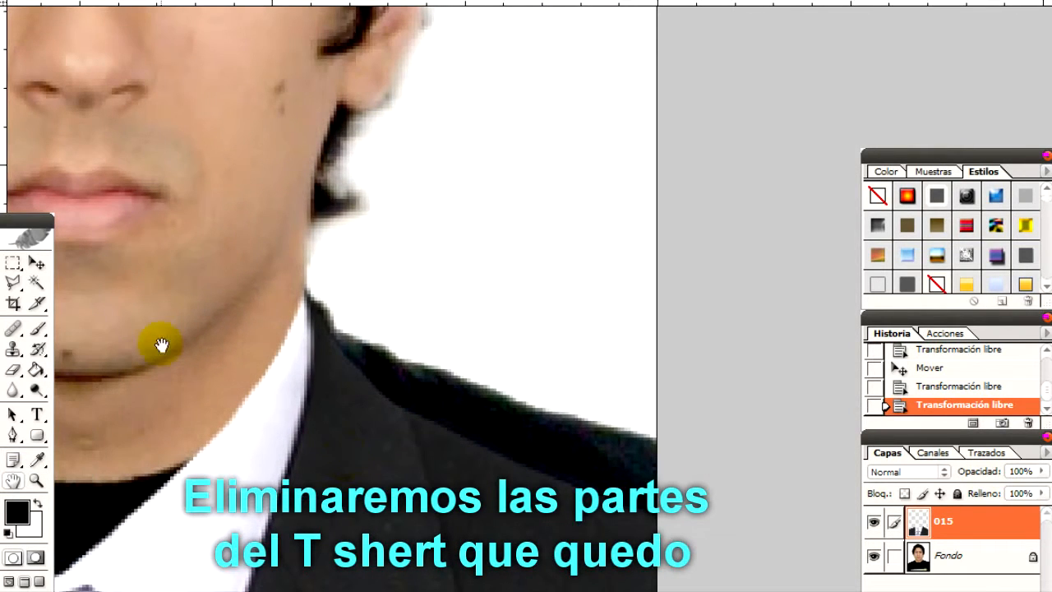
pyautogui.click(13, 436)
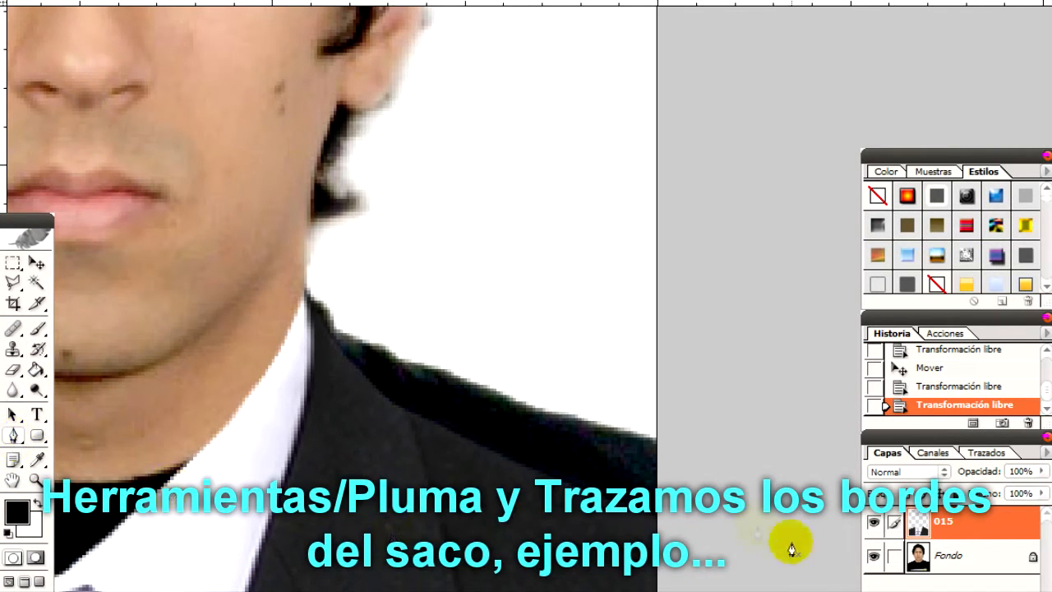
pyautogui.click(668, 530)
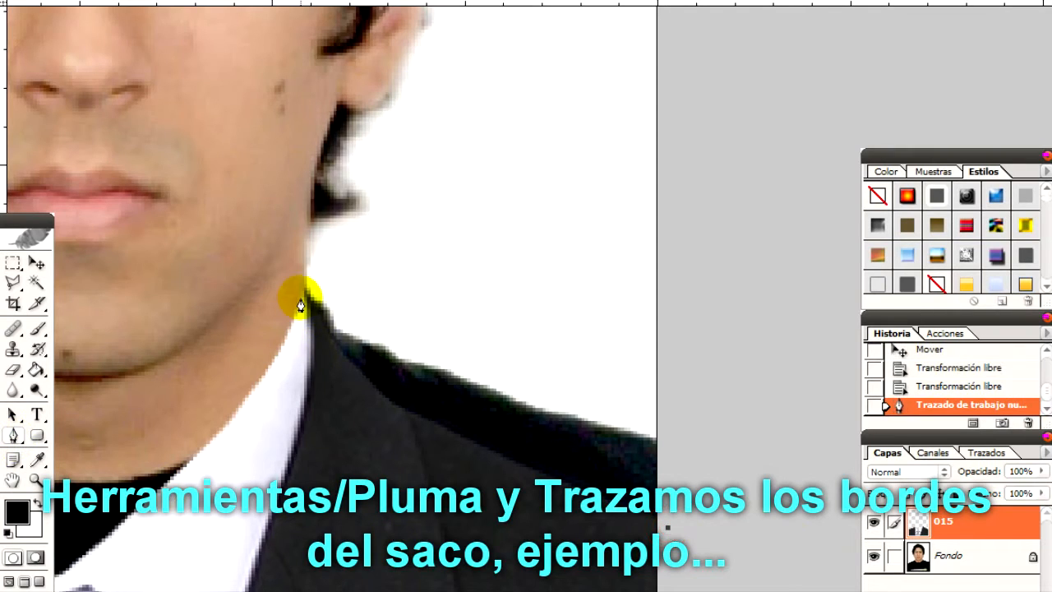
pyautogui.click(306, 264)
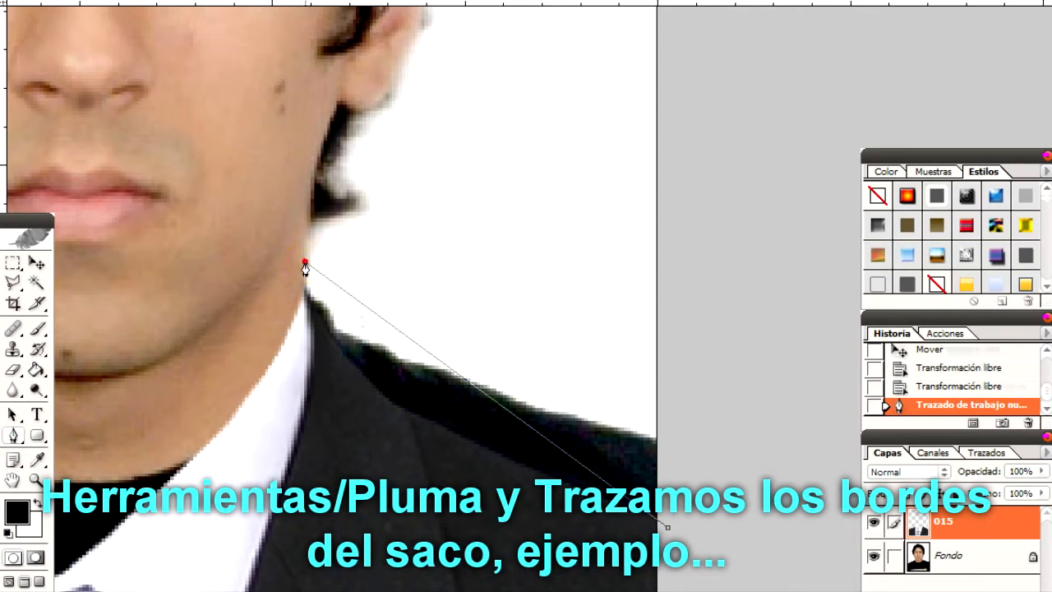
# - Bend the Pen path along the jacket's shoulder and lapel edge by adding and moving four anchor points up to the collar
pyautogui.moveTo(498, 411); pyautogui.dragTo(409, 414)
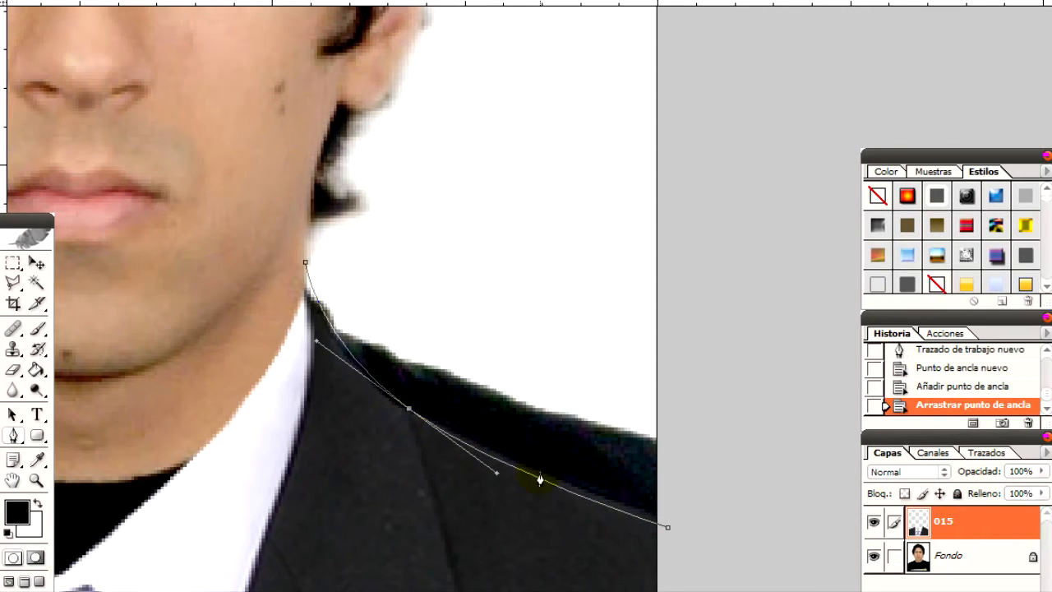
pyautogui.click(540, 481)
pyautogui.moveTo(547, 481); pyautogui.dragTo(546, 477)
pyautogui.click(348, 358)
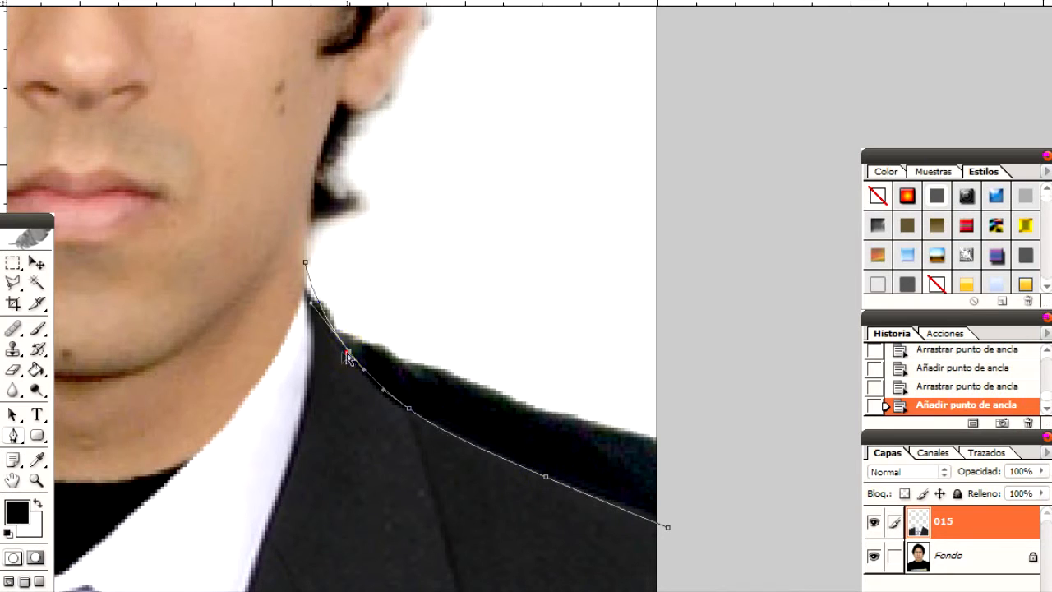
pyautogui.moveTo(342, 355); pyautogui.dragTo(319, 320)
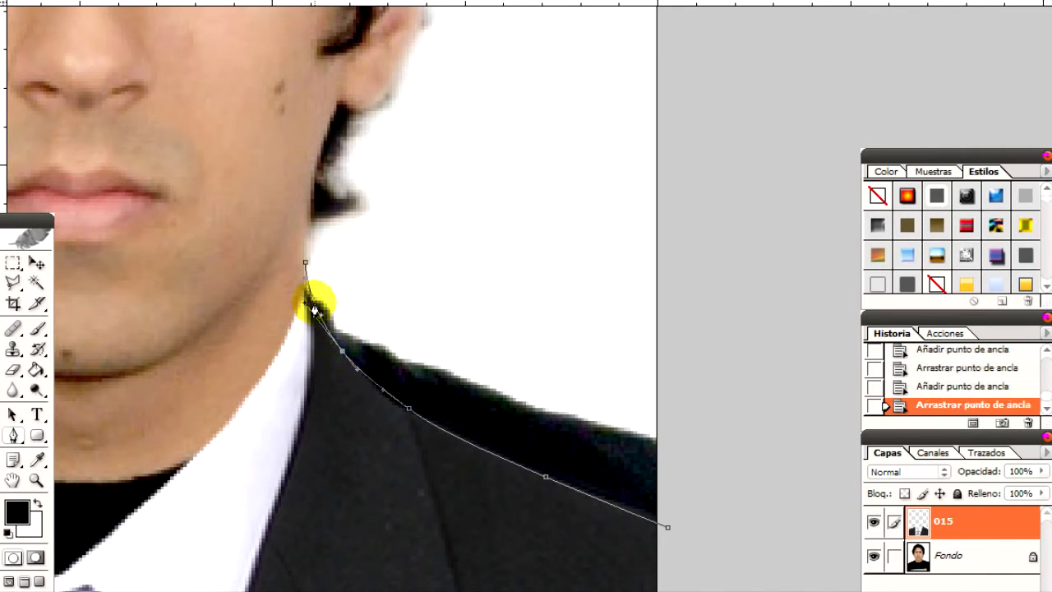
pyautogui.click(315, 306)
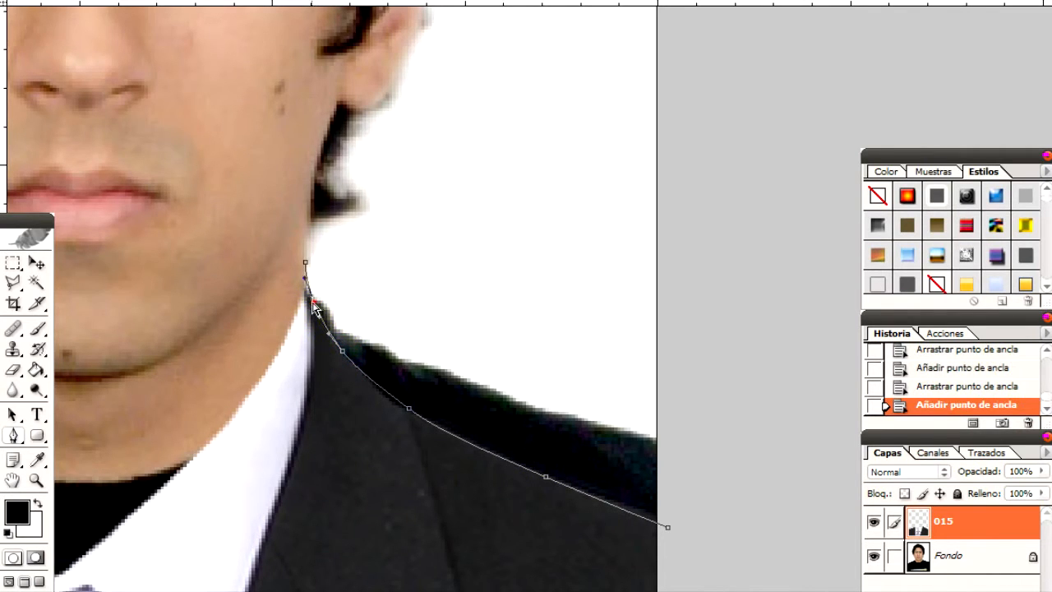
# - Close the path outside the photo's right edge, convert it to a selection and make the Fondo layer active
pyautogui.click(684, 420)
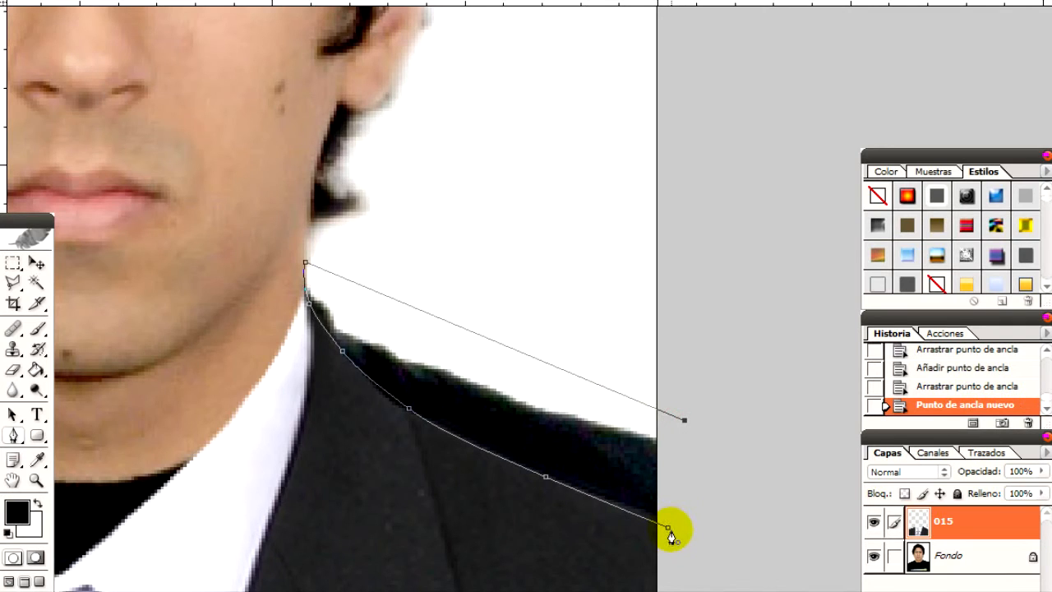
pyautogui.click(670, 530)
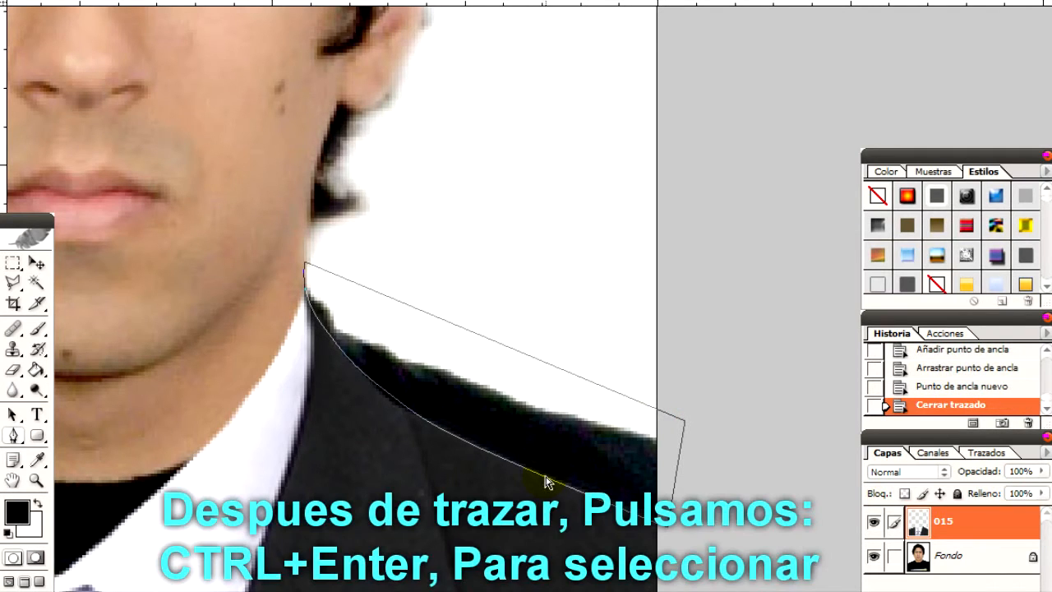
pyautogui.hotkey('ctrl', 'Return')
pyautogui.click(969, 564)
pyautogui.click(974, 533)
pyautogui.click(964, 566)
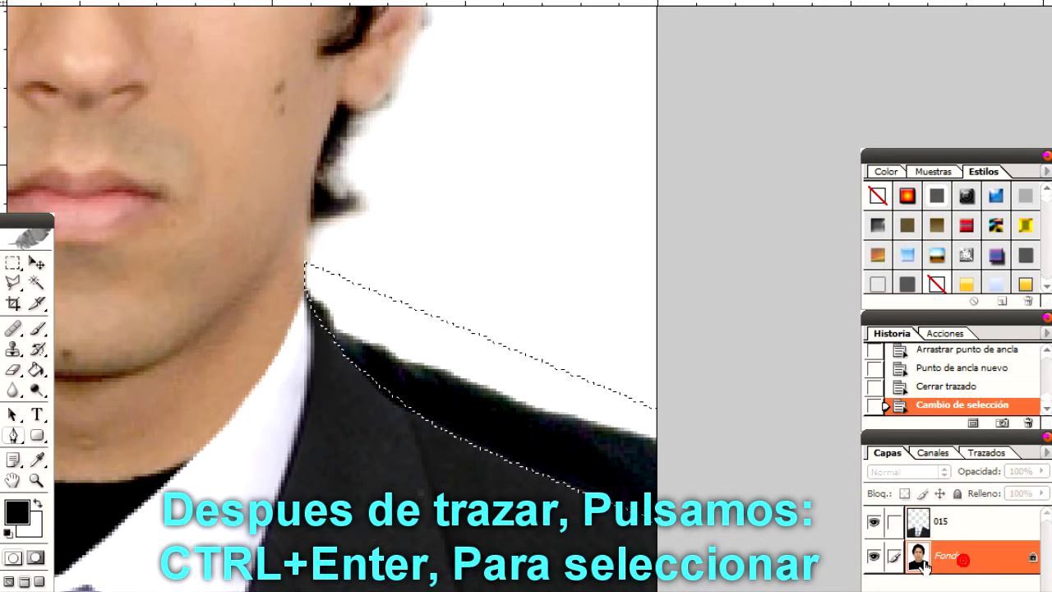
# - Erase the T-shirt remains inside the selection above the right-hand shoulder on the Fondo layer and deselect
pyautogui.press('e')
pyautogui.moveTo(321, 301)
pyautogui.mouseDown()
pyautogui.moveTo(339, 333)
pyautogui.moveTo(413, 381)
pyautogui.moveTo(418, 399)
pyautogui.mouseUp()
pyautogui.rightClick(423, 402)
pyautogui.click(486, 435)
pyautogui.moveTo(371, 356)
pyautogui.mouseDown()
pyautogui.moveTo(490, 423)
pyautogui.moveTo(526, 425)
pyautogui.moveTo(538, 414)
pyautogui.moveTo(647, 467)
pyautogui.mouseUp()
pyautogui.click(380, 345)
pyautogui.click(655, 504)
pyautogui.press('w')
pyautogui.click(595, 456)
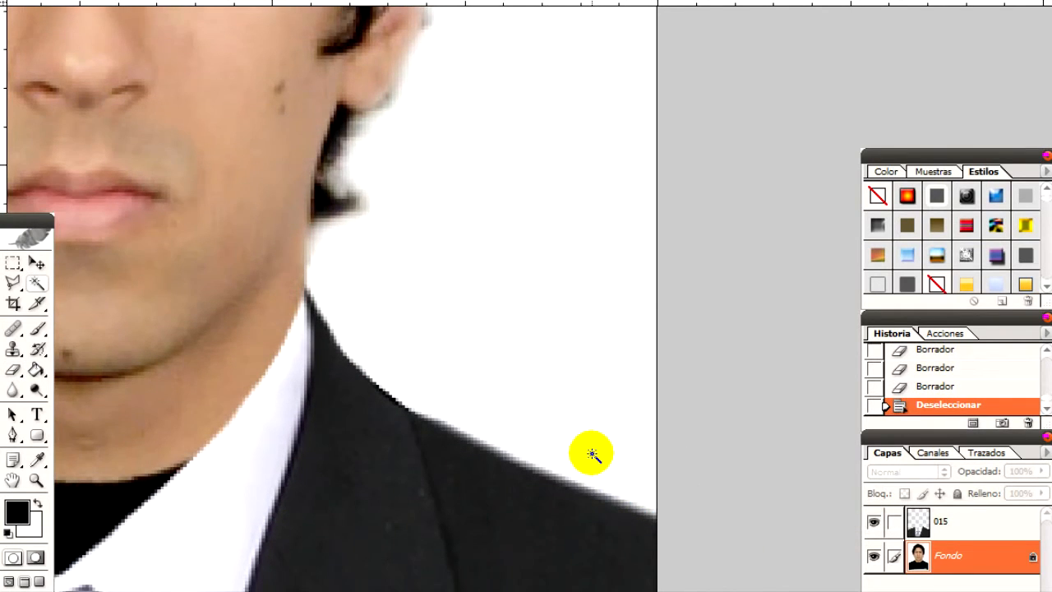
# - Trace the jacket's left-hand shoulder edge with a Pen path from outside the photo to the collar, adding an anchor point near the photo's edge
pyautogui.scroll(-3, 592, 454)
pyautogui.moveTo(154, 365); pyautogui.dragTo(798, 438)
pyautogui.moveTo(340, 436); pyautogui.dragTo(562, 414)
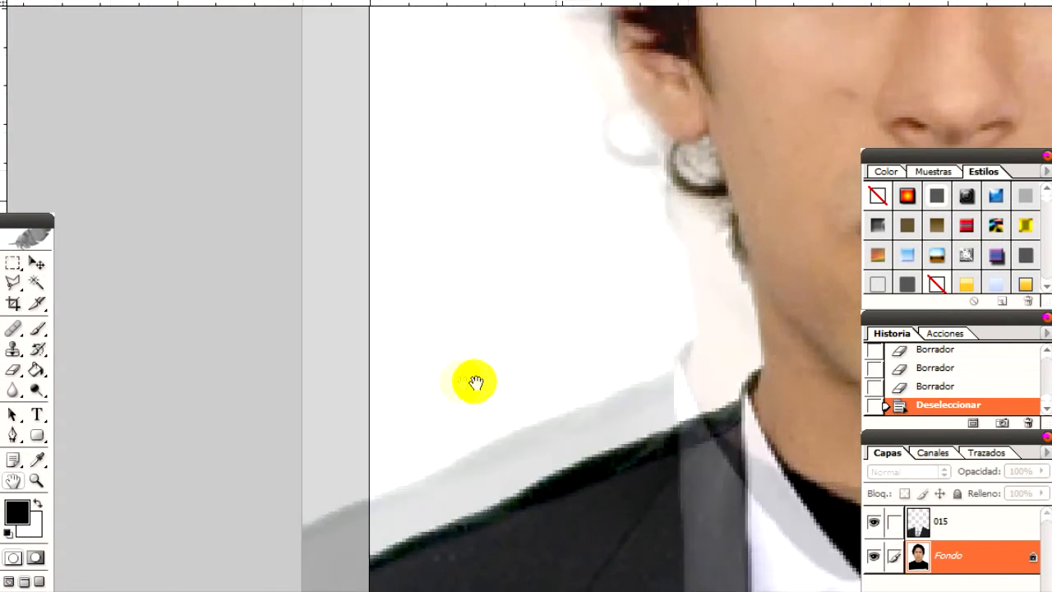
pyautogui.press('p')
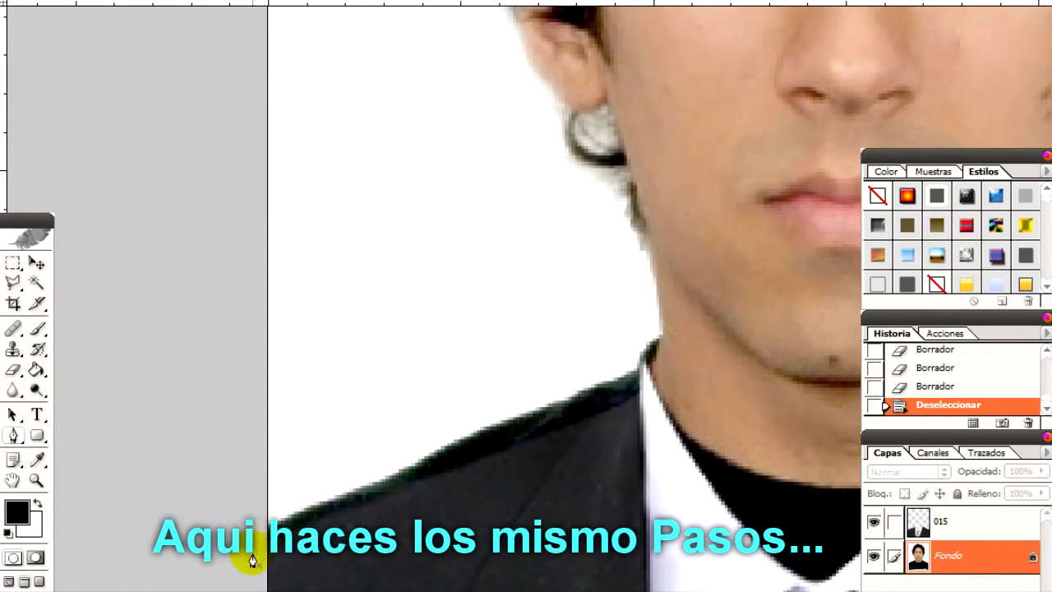
pyautogui.click(521, 447)
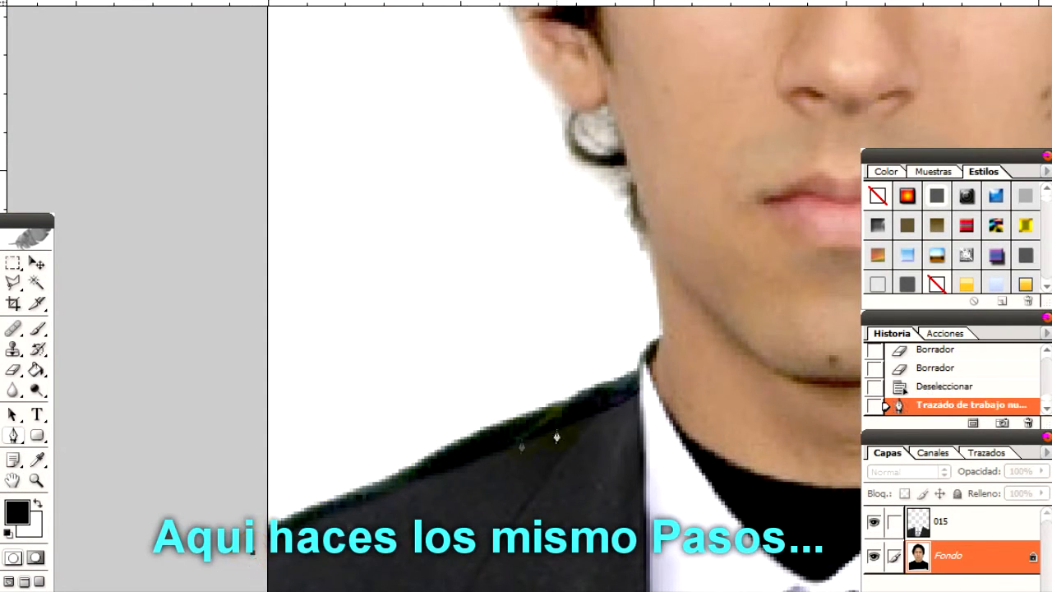
pyautogui.click(638, 398)
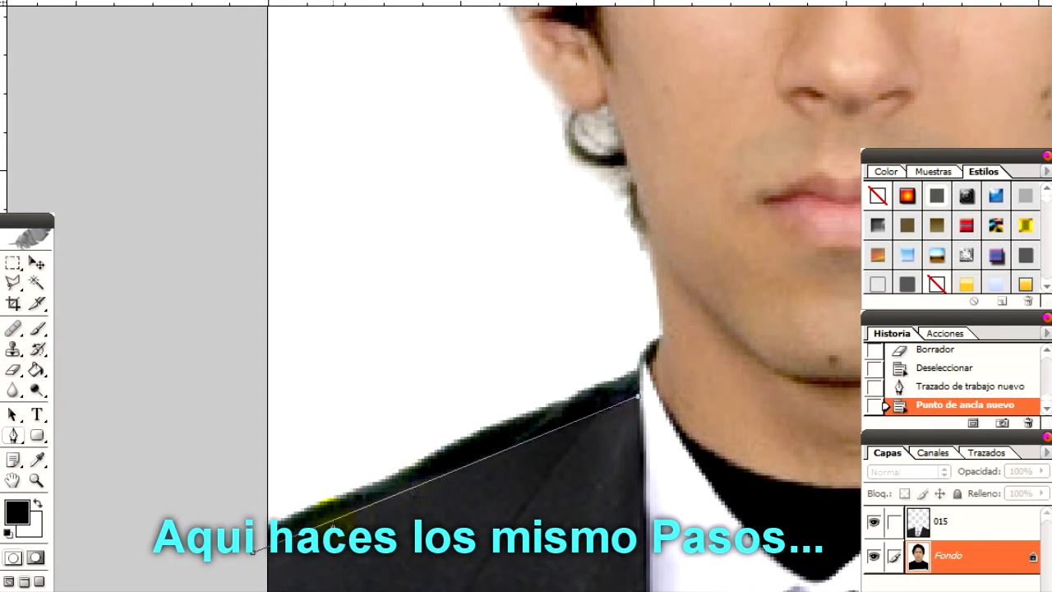
pyautogui.click(322, 522)
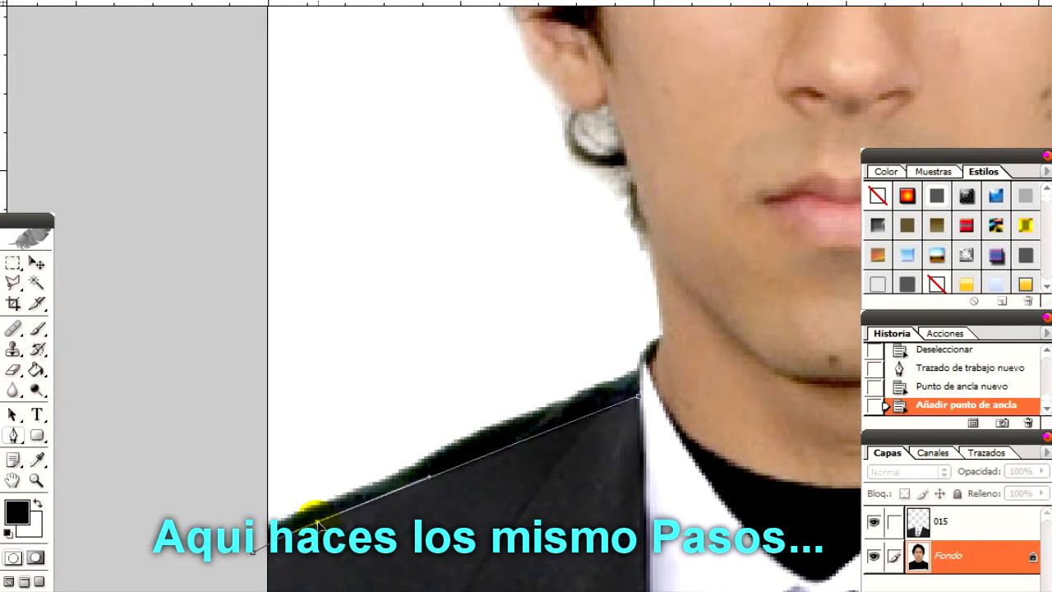
pyautogui.moveTo(319, 522); pyautogui.dragTo(317, 522)
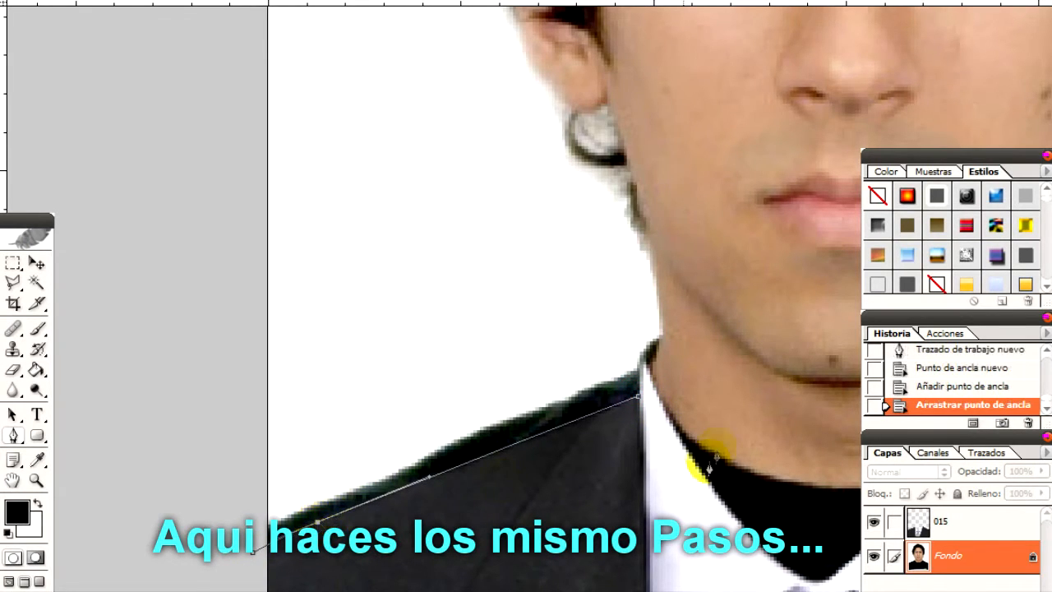
# - Close the path above the T-shirt strip on the left-hand shoulder and convert it to a selection
pyautogui.click(641, 353)
pyautogui.click(244, 526)
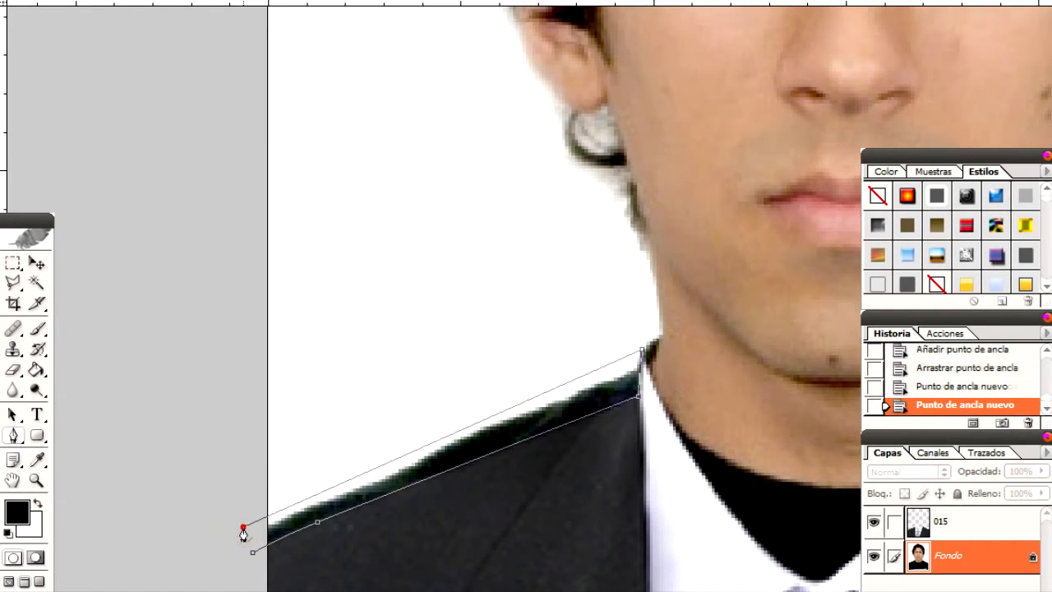
pyautogui.click(251, 552)
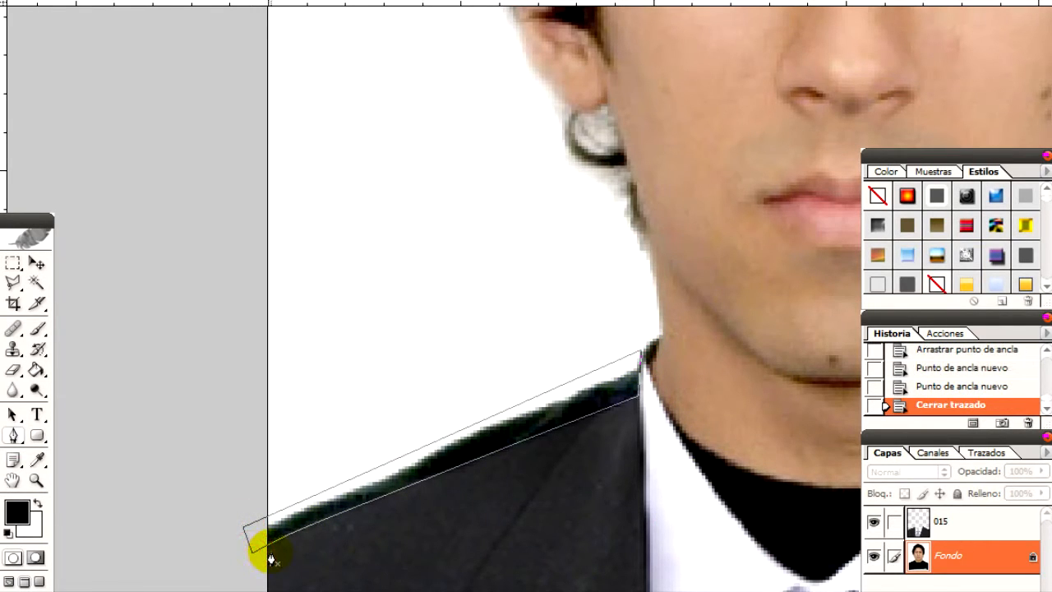
pyautogui.hotkey('ctrl', 'Return')
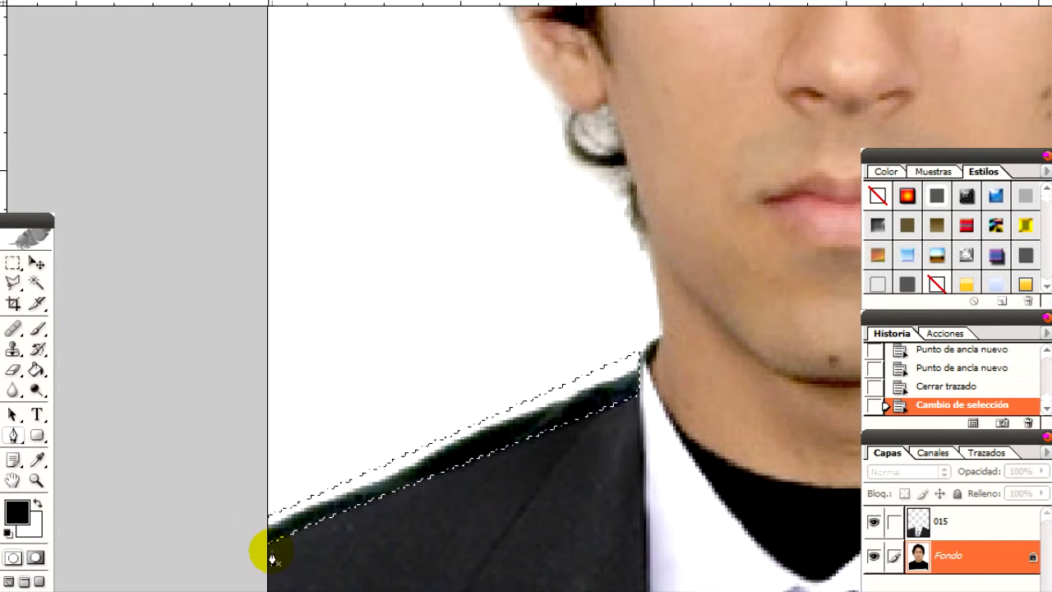
# - Erase the selected T-shirt strip on the Fondo layer, deselect and apply the Paint Bucket to the white background
pyautogui.press('e')
pyautogui.moveTo(301, 546)
pyautogui.mouseDown()
pyautogui.moveTo(601, 343)
pyautogui.moveTo(263, 461)
pyautogui.moveTo(345, 470)
pyautogui.moveTo(592, 391)
pyautogui.moveTo(606, 349)
pyautogui.mouseUp()
pyautogui.moveTo(611, 378)
pyautogui.mouseDown()
pyautogui.moveTo(514, 439)
pyautogui.moveTo(321, 520)
pyautogui.moveTo(529, 395)
pyautogui.mouseUp()
pyautogui.press('w')
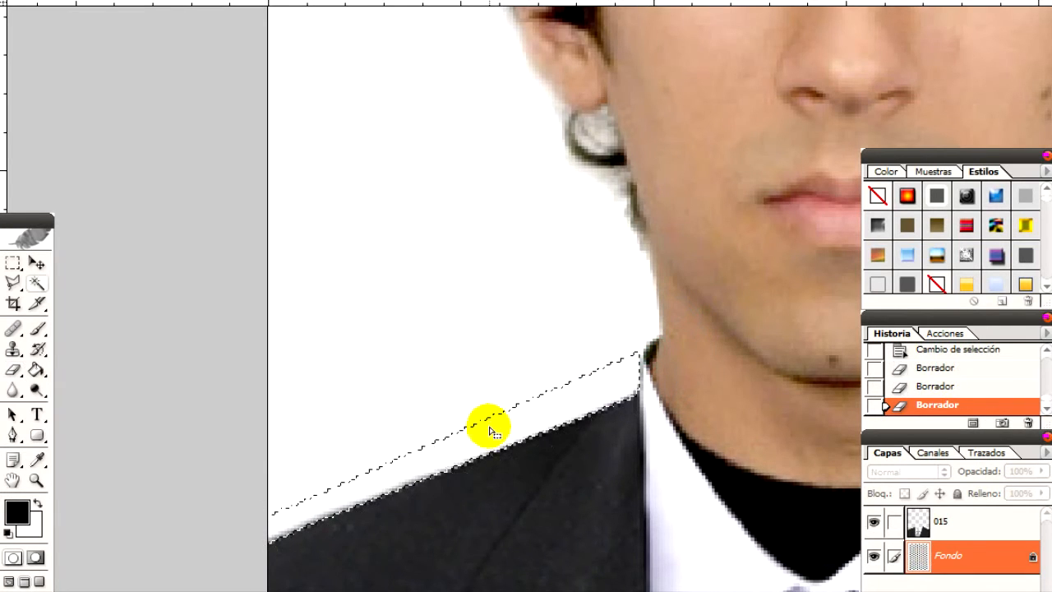
pyautogui.press('g')
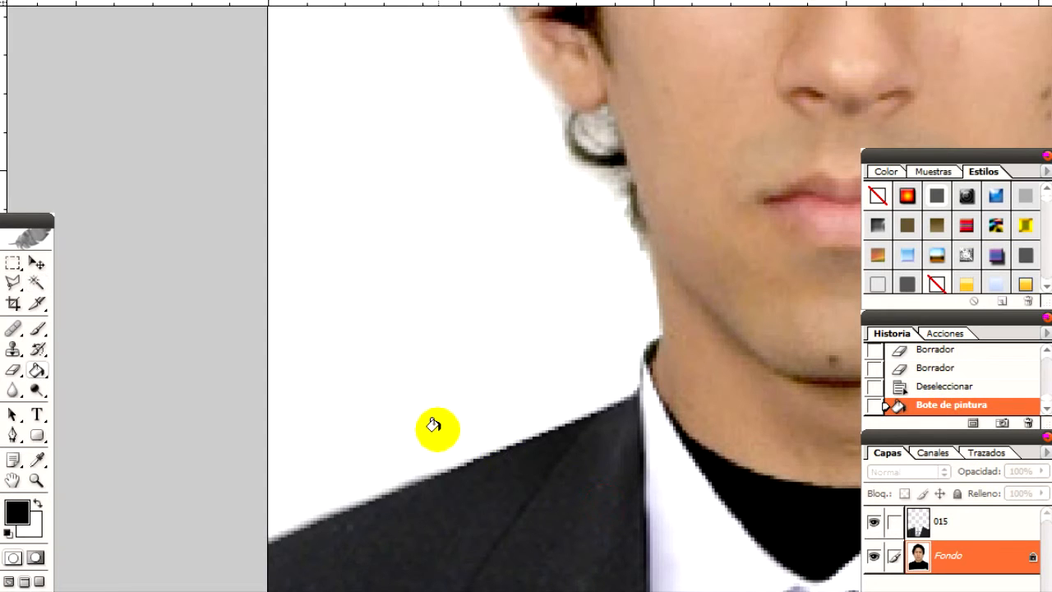
# - Soften the jacket's left-hand shoulder edge with the Blur tool on the Fondo layer
pyautogui.moveTo(564, 494); pyautogui.dragTo(206, 329)
pyautogui.moveTo(566, 328); pyautogui.dragTo(720, 407)
pyautogui.moveTo(375, 413); pyautogui.dragTo(433, 387)
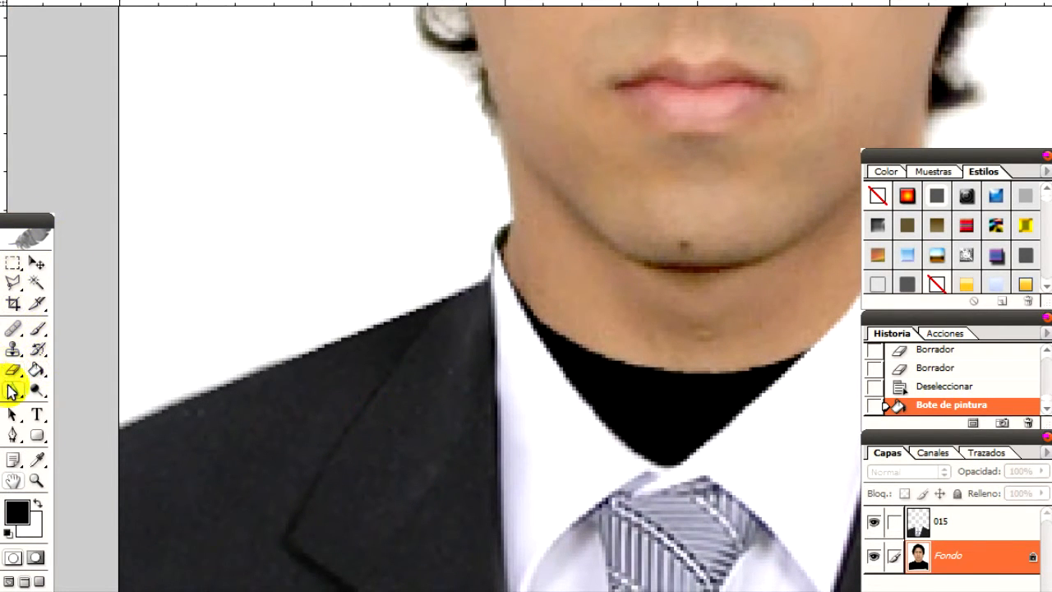
pyautogui.click(11, 393)
pyautogui.click(95, 389)
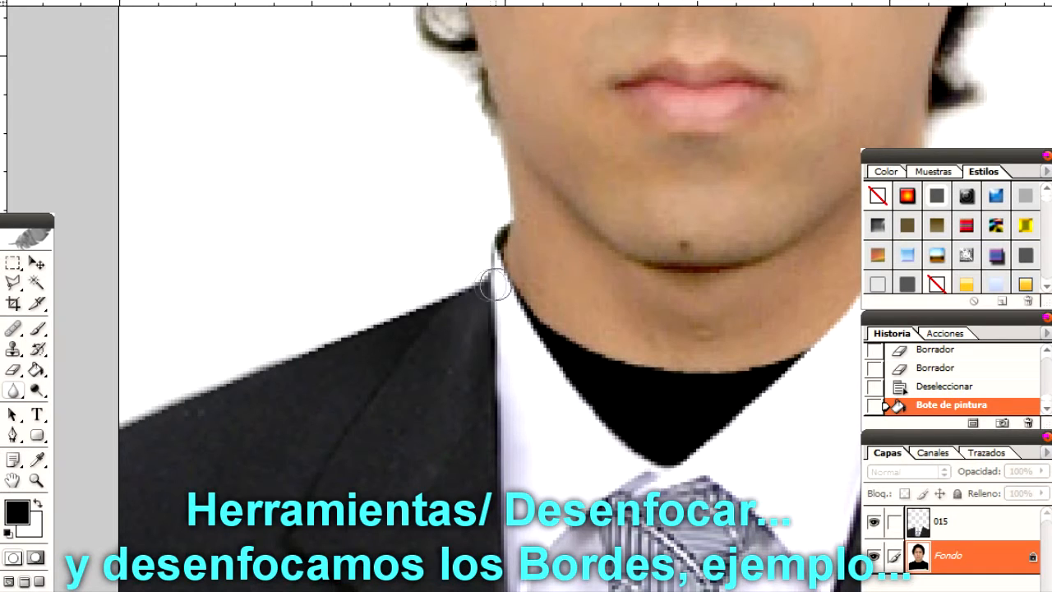
pyautogui.moveTo(198, 391)
pyautogui.mouseDown()
pyautogui.moveTo(171, 396)
pyautogui.moveTo(430, 293)
pyautogui.mouseUp()
# - Soften the jacket edge along the right-hand shoulder and lapel with repeated Blur tool strokes
pyautogui.click(971, 528)
pyautogui.press('space')
pyautogui.moveTo(486, 340)
pyautogui.mouseDown()
pyautogui.moveTo(61, 263)
pyautogui.moveTo(3, 238)
pyautogui.mouseUp()
pyautogui.moveTo(496, 315)
pyautogui.mouseDown()
pyautogui.moveTo(406, 336)
pyautogui.moveTo(367, 406)
pyautogui.mouseUp()
pyautogui.moveTo(424, 294)
pyautogui.mouseDown()
pyautogui.moveTo(348, 233)
pyautogui.moveTo(324, 181)
pyautogui.mouseUp()
pyautogui.moveTo(324, 181); pyautogui.dragTo(411, 286)
pyautogui.moveTo(411, 286); pyautogui.dragTo(362, 234)
pyautogui.moveTo(362, 234); pyautogui.dragTo(416, 292)
pyautogui.moveTo(417, 292); pyautogui.dragTo(378, 255)
pyautogui.click(919, 555)
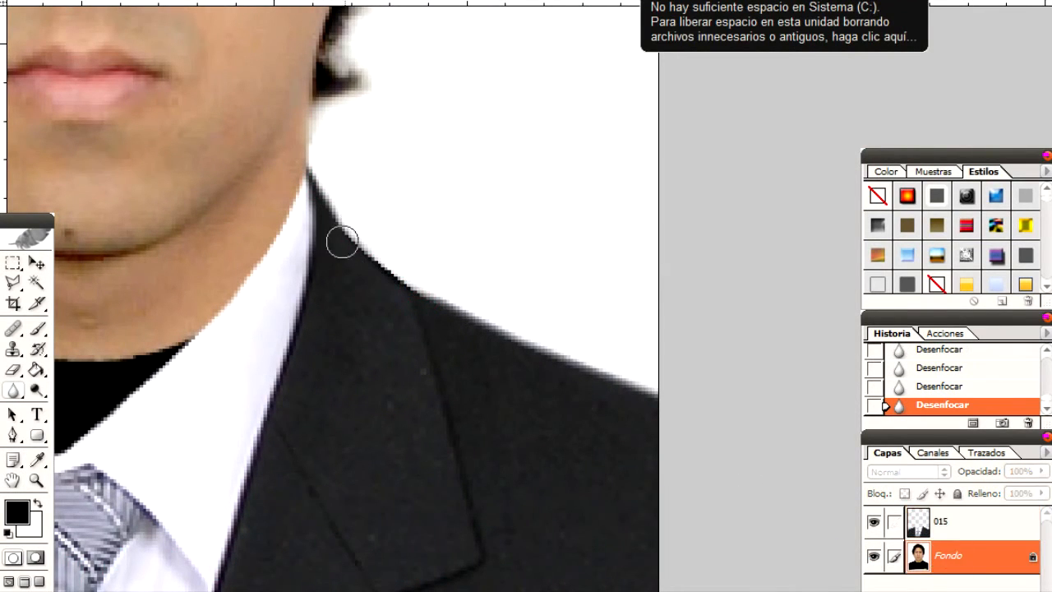
pyautogui.click(940, 518)
# - On the Fondo layer, draw a Pen path across the neck between both collar edges and pull its middle down to the collar's V tip
pyautogui.press('space')
pyautogui.moveTo(366, 371); pyautogui.dragTo(819, 351)
pyautogui.click(1019, 558)
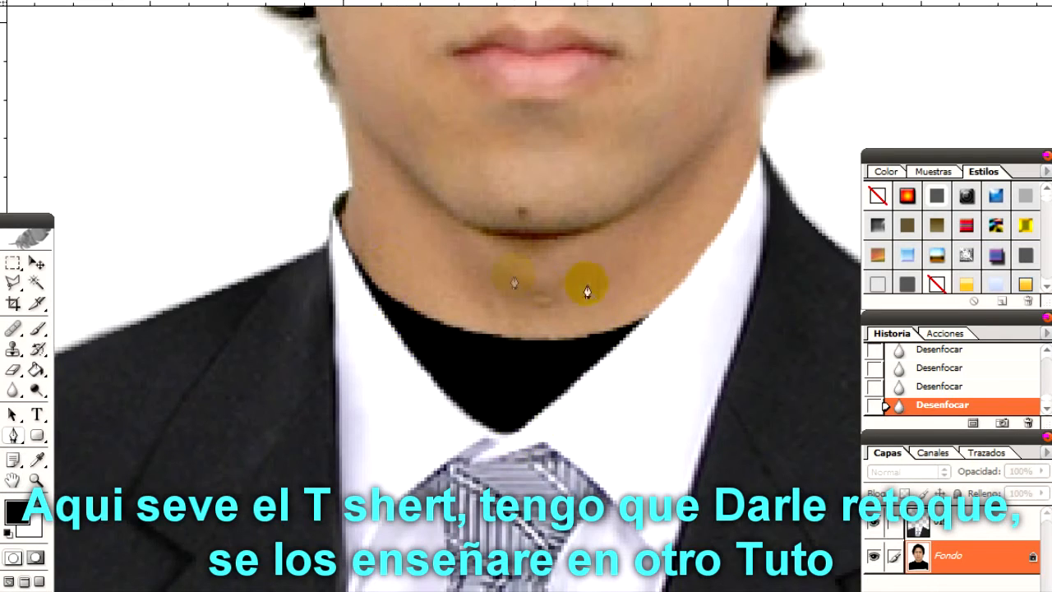
pyautogui.click(750, 182)
pyautogui.click(346, 273)
pyautogui.click(345, 239)
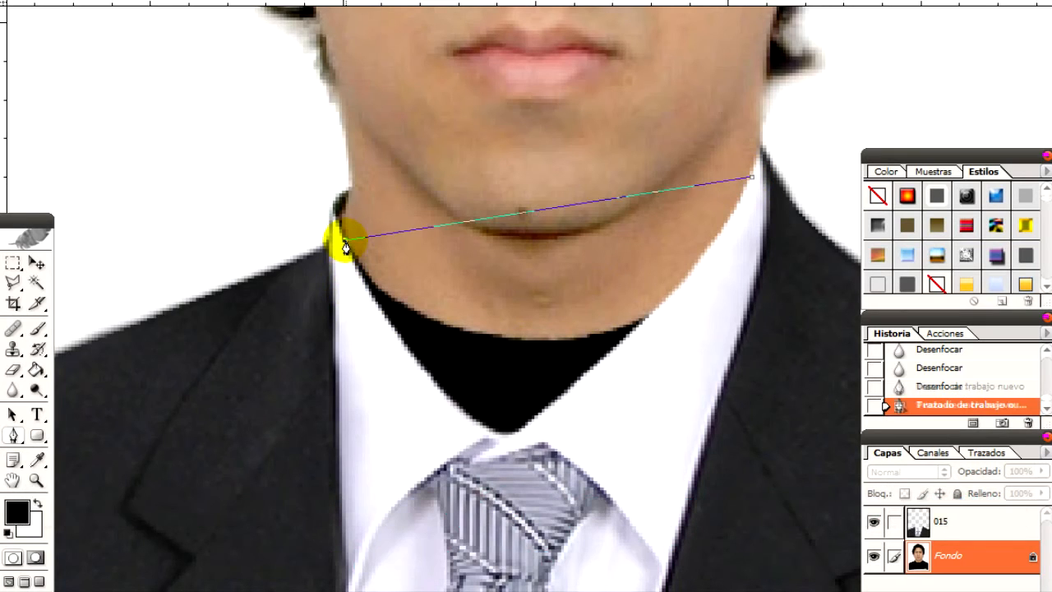
pyautogui.moveTo(485, 229); pyautogui.dragTo(485, 352)
pyautogui.moveTo(506, 434); pyautogui.dragTo(507, 432)
# - Fit the path to both inner collar edges by adding and moving anchor points on each side of the V
pyautogui.click(610, 369)
pyautogui.moveTo(611, 369); pyautogui.dragTo(593, 366)
pyautogui.click(413, 364)
pyautogui.moveTo(412, 364); pyautogui.dragTo(422, 362)
pyautogui.click(378, 296)
pyautogui.moveTo(378, 296); pyautogui.dragTo(372, 294)
pyautogui.click(683, 268)
pyautogui.moveTo(682, 268); pyautogui.dragTo(689, 270)
# - Close the path across the neck below the mouth and convert it to a selection
pyautogui.moveTo(345, 240); pyautogui.dragTo(378, 245)
pyautogui.click(749, 175)
pyautogui.hotkey('ctrl', 'Return')
# - Choose a tip for the Brush tool and add a new layer directly above Fondo
pyautogui.press('b')
pyautogui.rightClick(494, 251)
pyautogui.scroll(-3, 550, 399)
pyautogui.click(549, 377)
pyautogui.moveTo(492, 246); pyautogui.dragTo(487, 247)
pyautogui.click(553, 99)
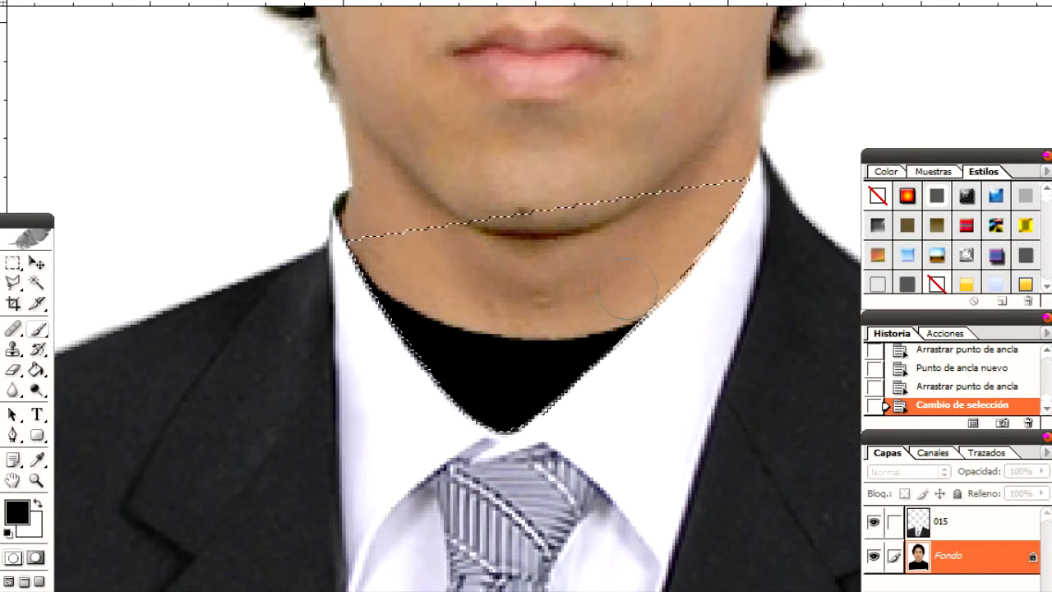
pyautogui.hotkey('ctrl', 'shift', 'alt', 'n')
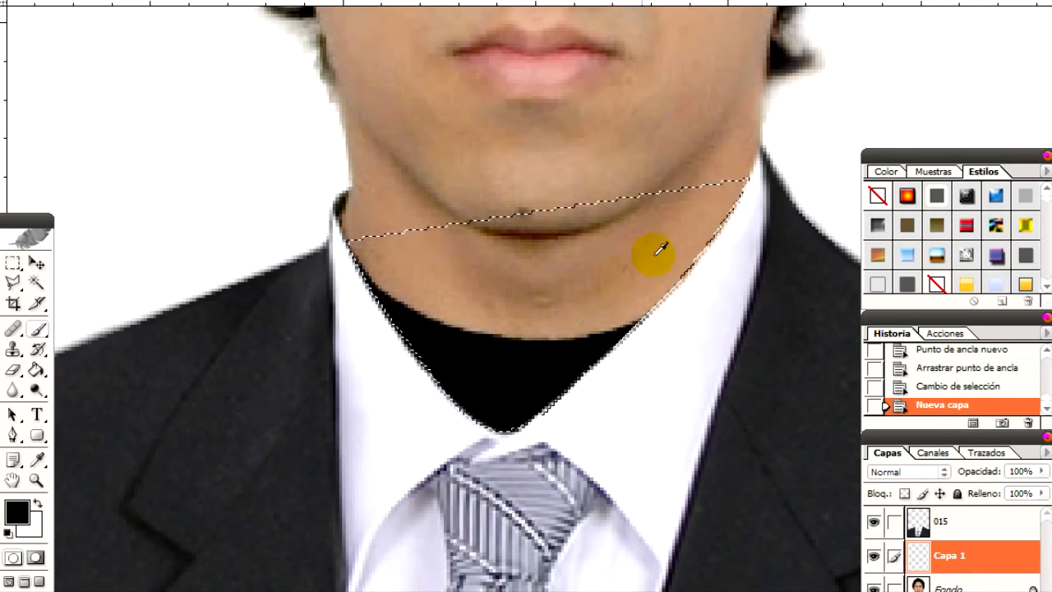
# - Sample the neck's skin tone, paint over the black T-shirt inside the selection on the new layer and deselect
pyautogui.keyDown('alt'); pyautogui.click(660, 249); pyautogui.keyUp('alt')
pyautogui.moveTo(575, 345)
pyautogui.mouseDown()
pyautogui.moveTo(556, 383)
pyautogui.moveTo(564, 364)
pyautogui.moveTo(407, 317)
pyautogui.mouseUp()
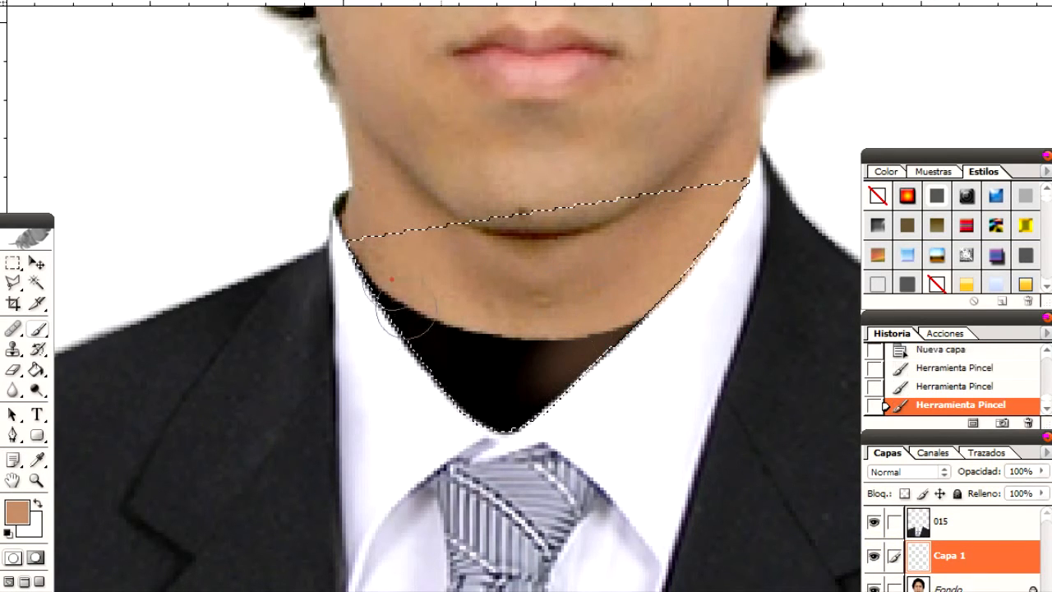
pyautogui.moveTo(392, 279); pyautogui.dragTo(434, 341)
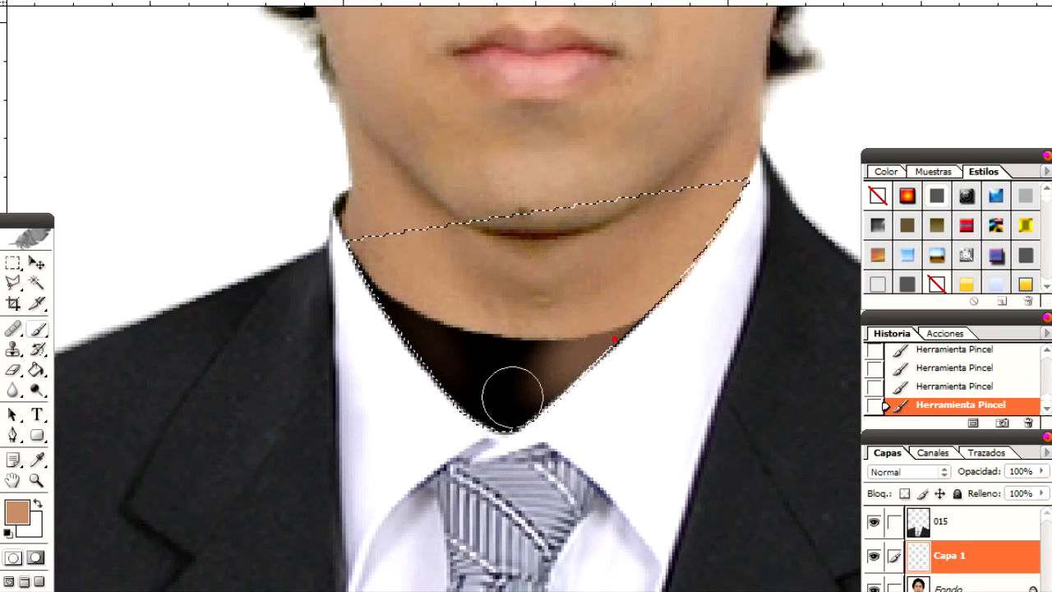
pyautogui.moveTo(548, 349)
pyautogui.mouseDown()
pyautogui.moveTo(590, 336)
pyautogui.moveTo(545, 358)
pyautogui.moveTo(513, 354)
pyautogui.moveTo(579, 341)
pyautogui.moveTo(598, 355)
pyautogui.moveTo(628, 338)
pyautogui.moveTo(464, 375)
pyautogui.moveTo(469, 389)
pyautogui.moveTo(415, 369)
pyautogui.moveTo(520, 406)
pyautogui.moveTo(629, 356)
pyautogui.moveTo(406, 320)
pyautogui.moveTo(373, 280)
pyautogui.moveTo(415, 354)
pyautogui.moveTo(393, 309)
pyautogui.moveTo(410, 338)
pyautogui.moveTo(398, 338)
pyautogui.moveTo(377, 260)
pyautogui.moveTo(373, 289)
pyautogui.moveTo(579, 379)
pyautogui.moveTo(443, 339)
pyautogui.mouseUp()
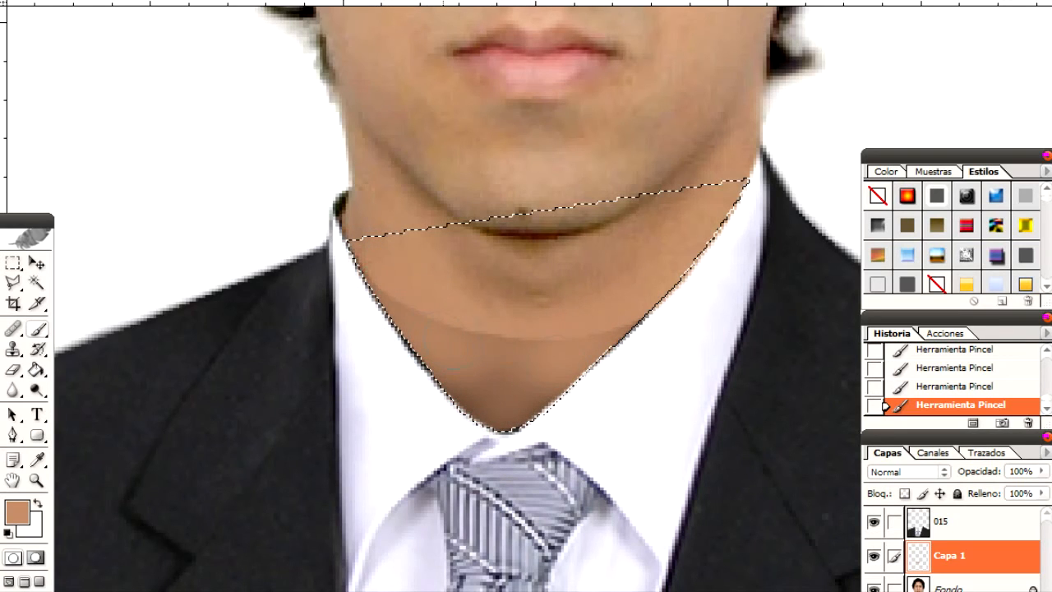
pyautogui.hotkey('ctrl', 'd')
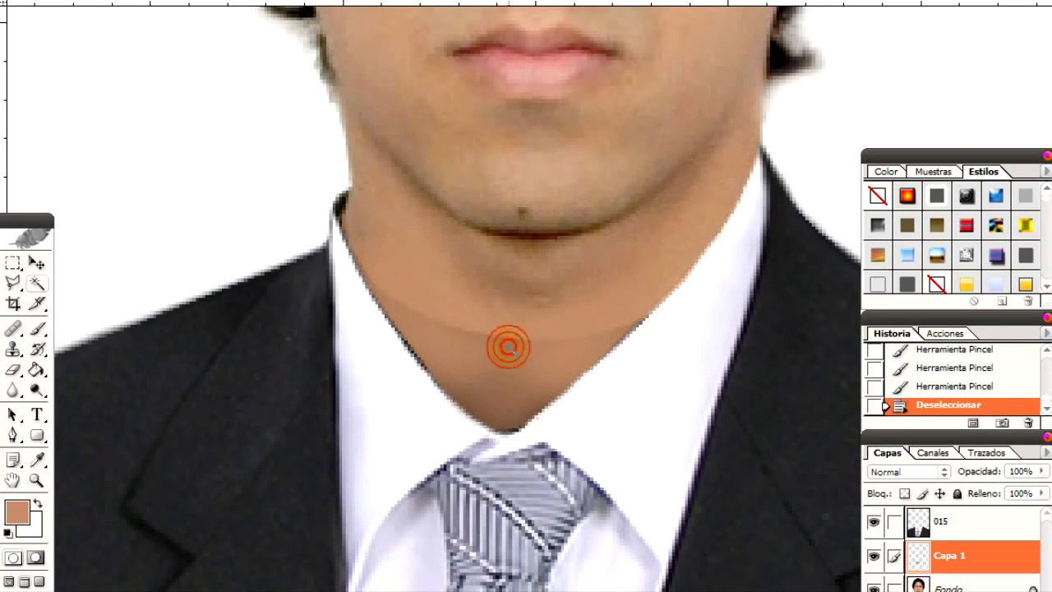
# - Set the brush to 24 px with 0% hardness and paint over the T-shirt neckline and the skin along the collar
pyautogui.click(371, 343)
pyautogui.rightClick(403, 348)
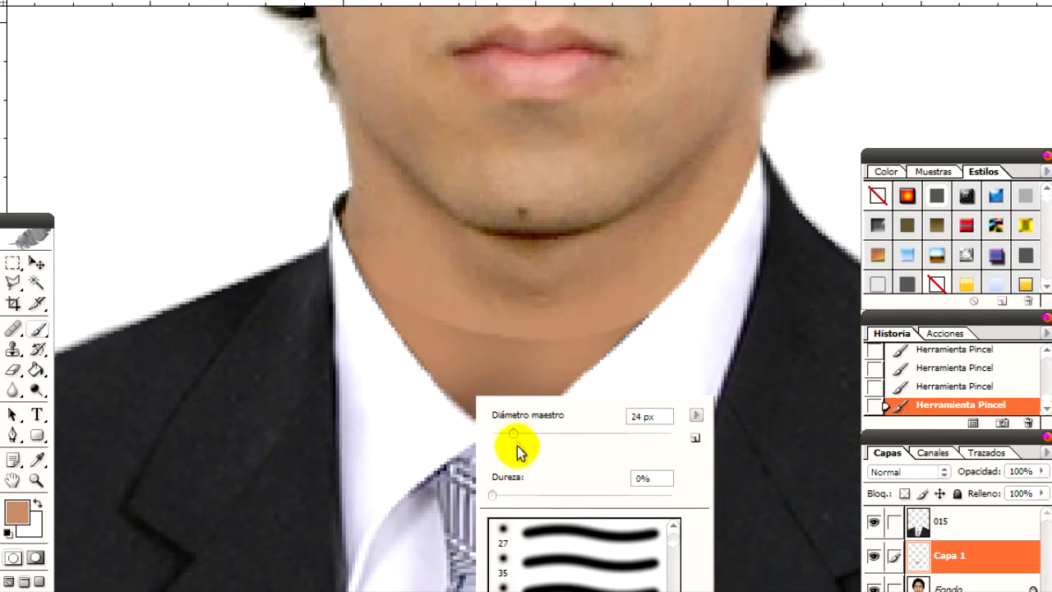
pyautogui.click(404, 337)
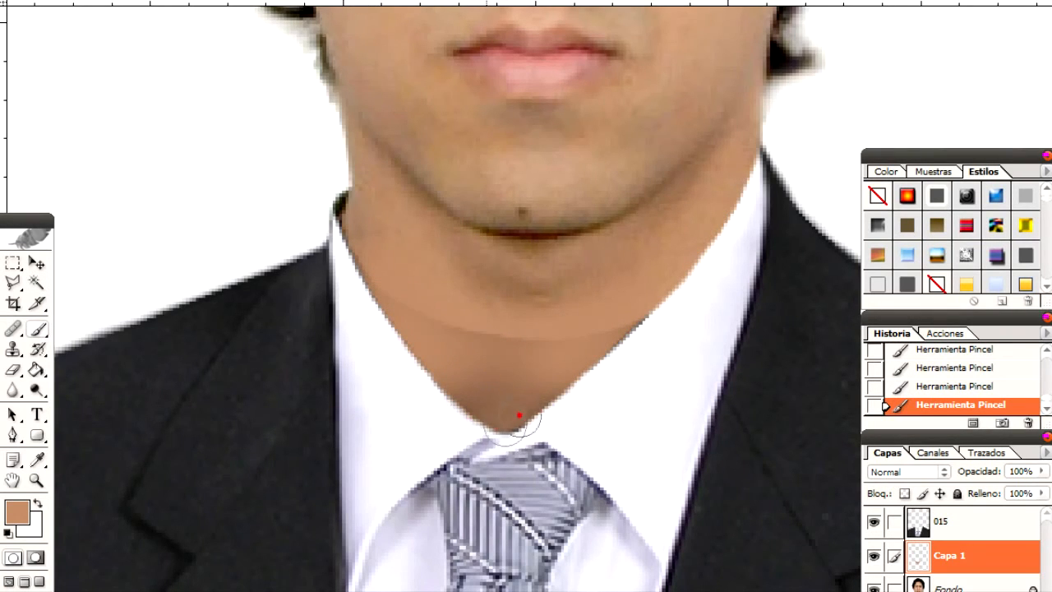
pyautogui.moveTo(402, 309); pyautogui.dragTo(647, 309)
pyautogui.moveTo(374, 291); pyautogui.dragTo(633, 331)
pyautogui.moveTo(500, 423)
pyautogui.mouseDown()
pyautogui.moveTo(447, 370)
pyautogui.moveTo(466, 390)
pyautogui.moveTo(520, 375)
pyautogui.moveTo(513, 410)
pyautogui.moveTo(458, 384)
pyautogui.moveTo(525, 436)
pyautogui.moveTo(492, 443)
pyautogui.moveTo(421, 367)
pyautogui.moveTo(420, 325)
pyautogui.mouseUp()
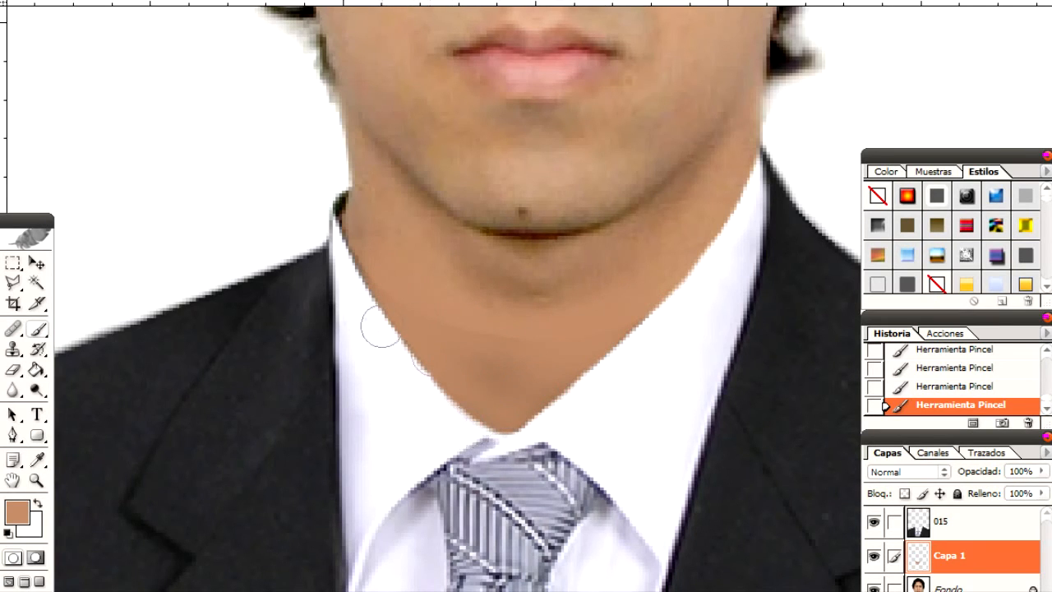
pyautogui.moveTo(584, 359); pyautogui.dragTo(501, 440)
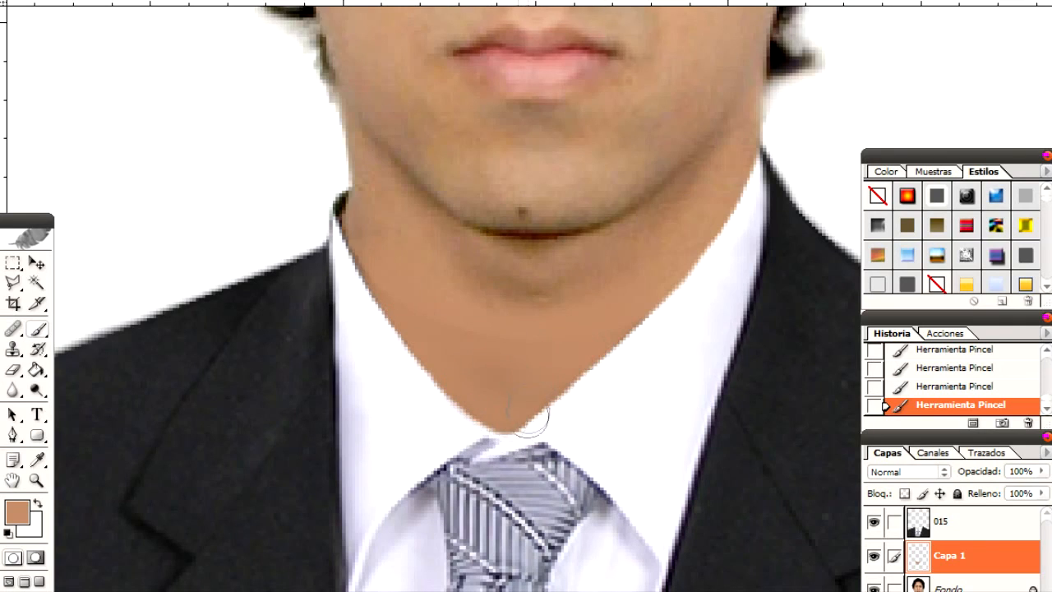
# - Blend the middle of the neck with the brush, sampling darker skin tones from below the chin for shading
pyautogui.moveTo(505, 339)
pyautogui.mouseDown()
pyautogui.moveTo(369, 294)
pyautogui.moveTo(397, 334)
pyautogui.moveTo(641, 334)
pyautogui.moveTo(557, 337)
pyautogui.moveTo(566, 326)
pyautogui.moveTo(503, 316)
pyautogui.mouseUp()
pyautogui.keyDown('alt'); pyautogui.click(586, 265); pyautogui.keyUp('alt')
pyautogui.keyDown('alt'); pyautogui.click(534, 240); pyautogui.keyUp('alt')
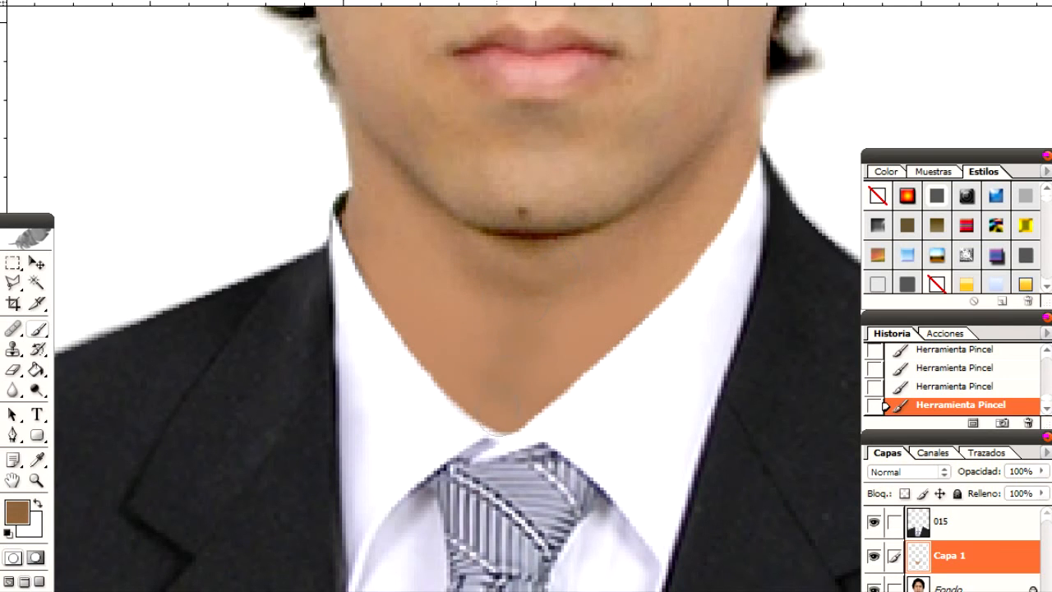
# - Fit the whole portrait in view and examine the finished suit and retouched neck
pyautogui.press('z')
pyautogui.rightClick(502, 299)
pyautogui.click(524, 321)
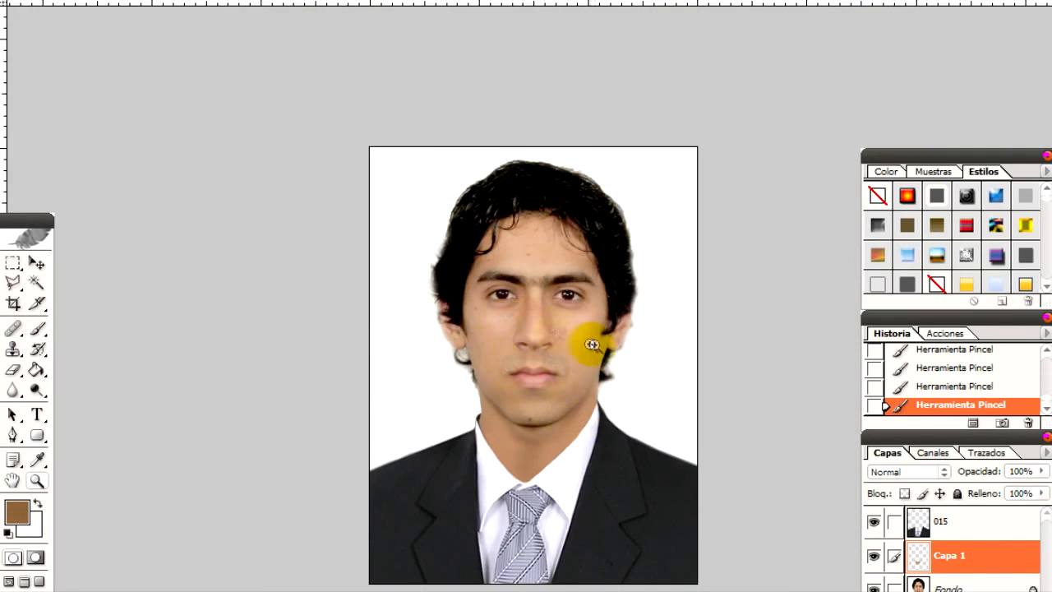
pyautogui.scroll(3, 472, 351)
pyautogui.scroll(-4, 473, 351)
pyautogui.scroll(3, 470, 354)
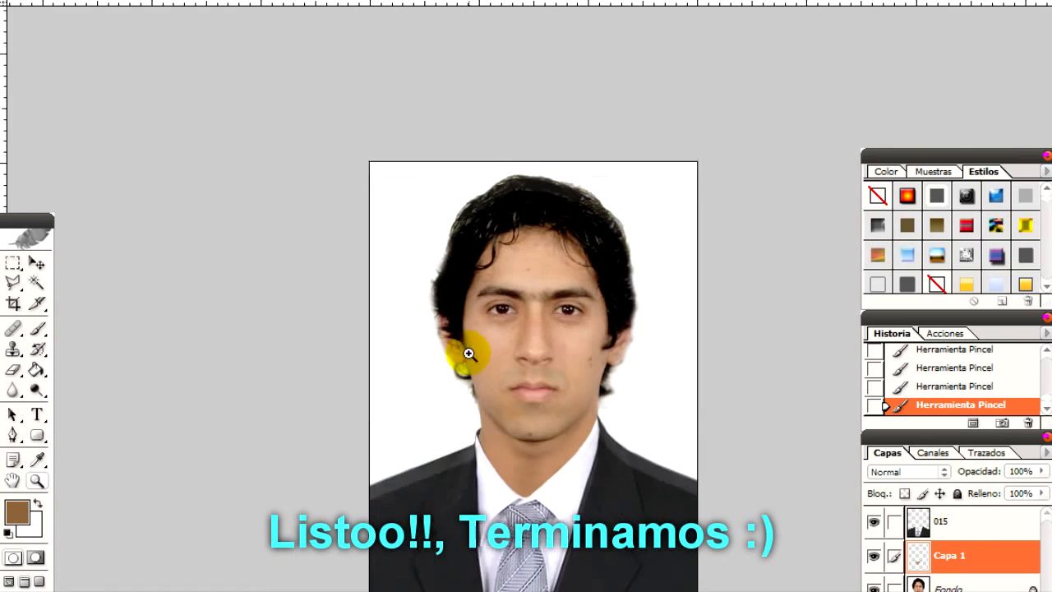